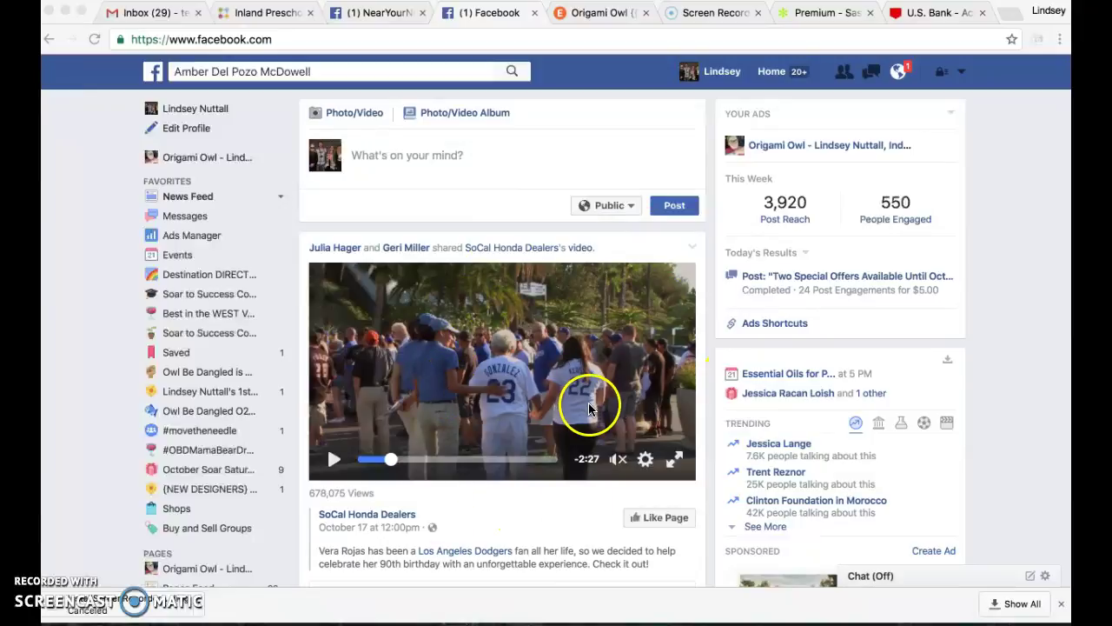
# Open the Events page and start creating a new event
pyautogui.scroll(-1, 596, 498)
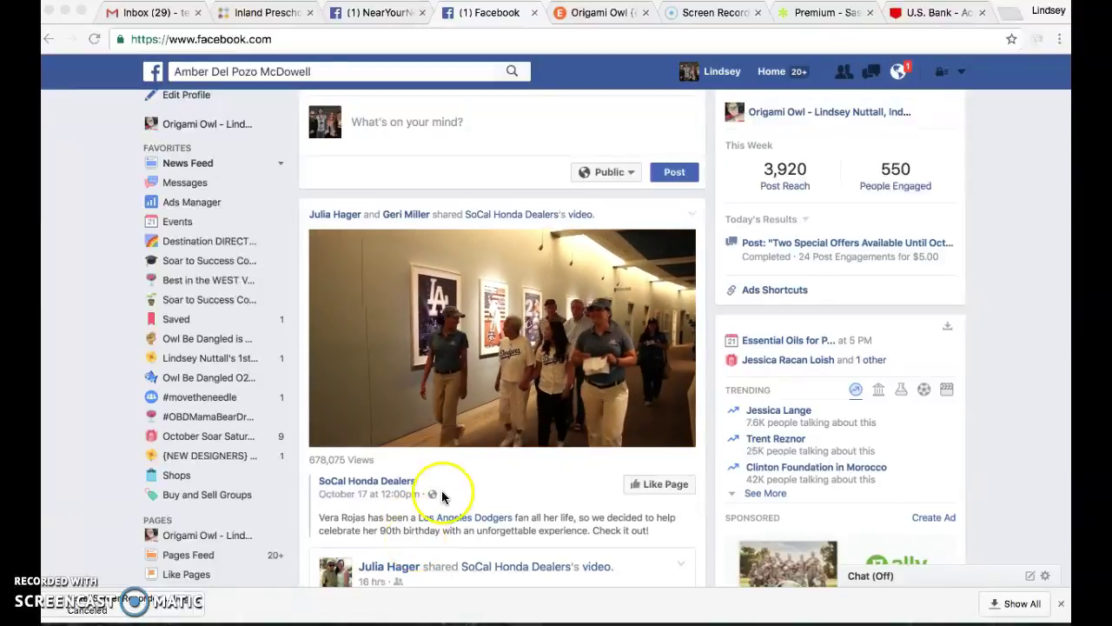
pyautogui.scroll(-3, 455, 466)
pyautogui.scroll(3, 455, 470)
pyautogui.scroll(-1, 457, 470)
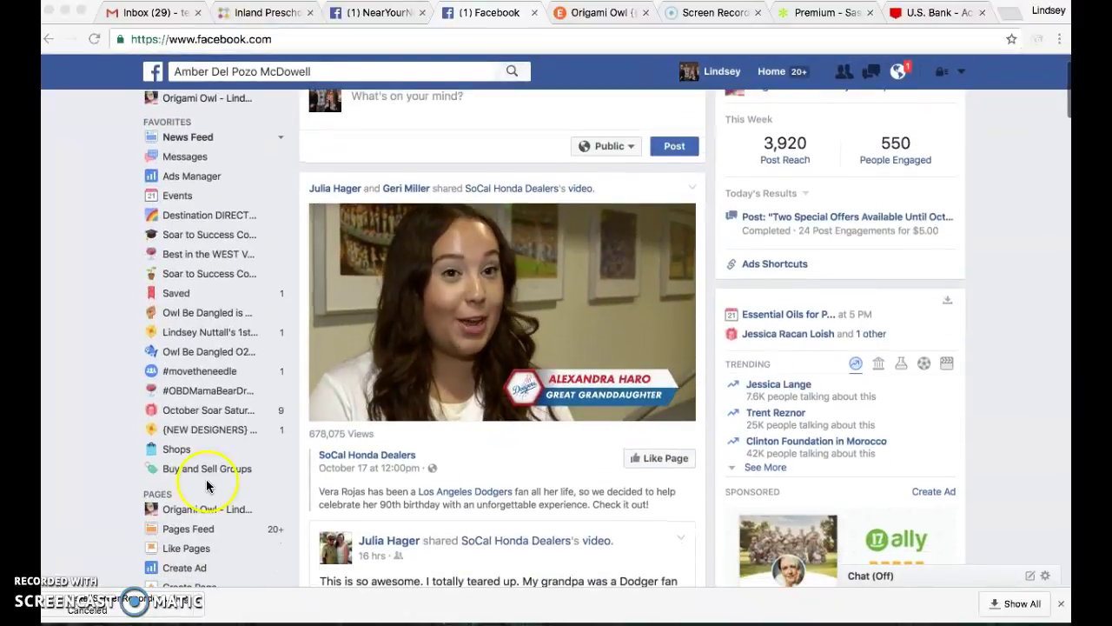
pyautogui.click(185, 200)
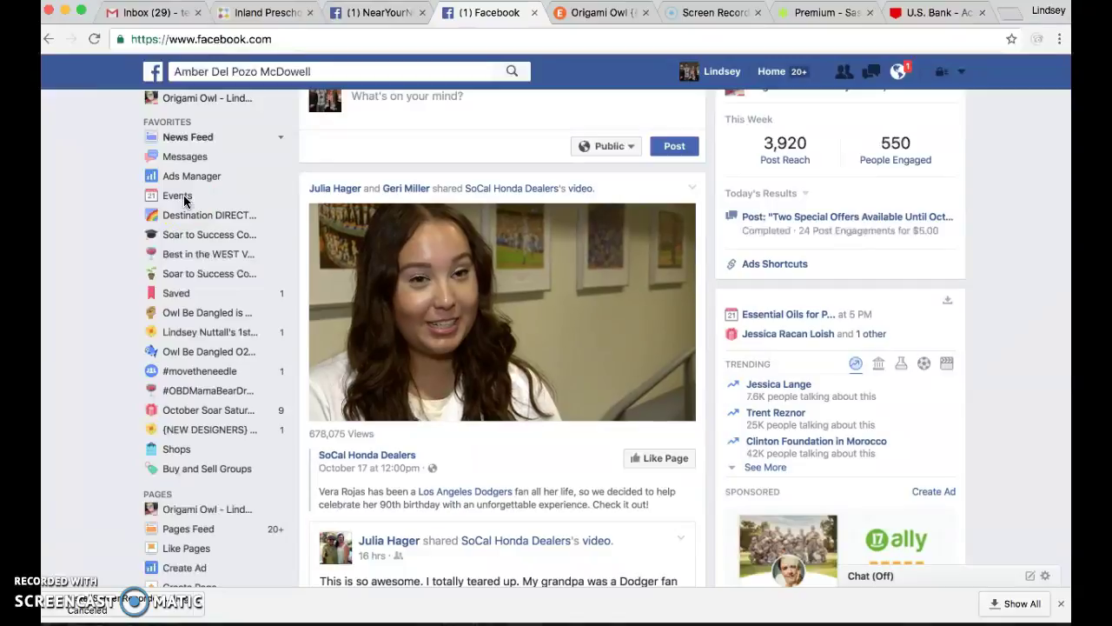
pyautogui.click(183, 199)
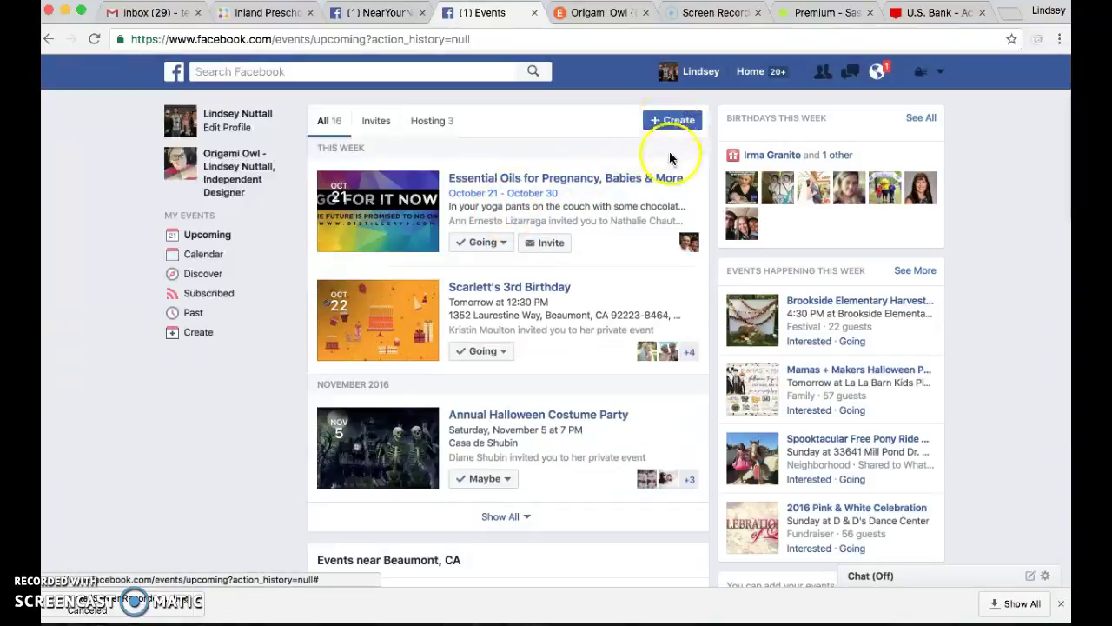
pyautogui.click(676, 120)
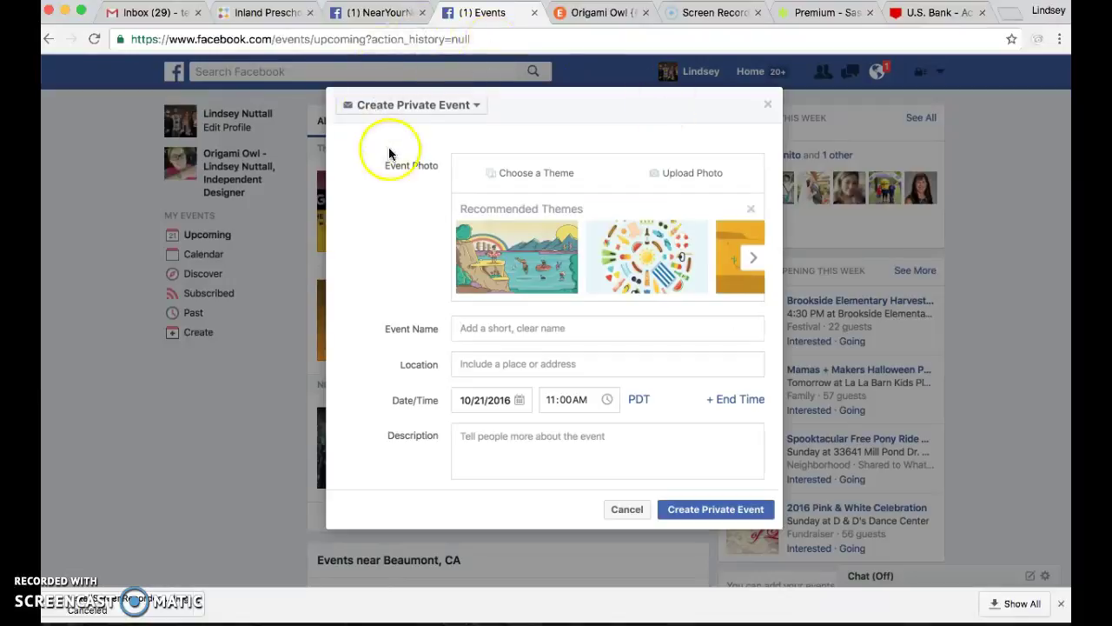
# Choose Private Event, visible only to people invited, as the type of the new event
pyautogui.click(437, 110)
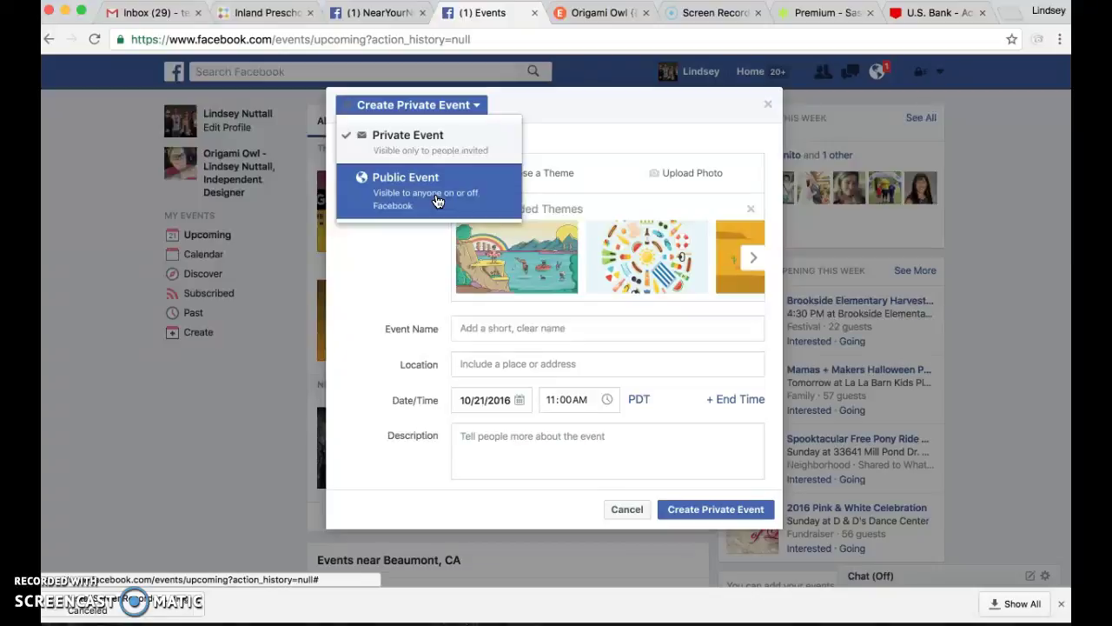
pyautogui.click(424, 147)
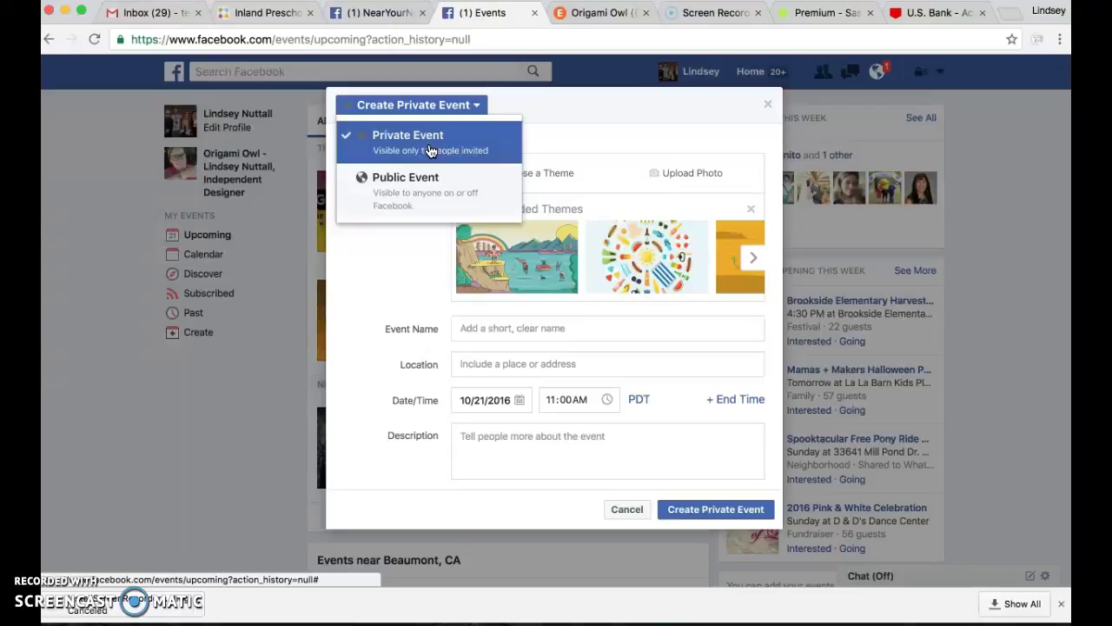
pyautogui.click(430, 150)
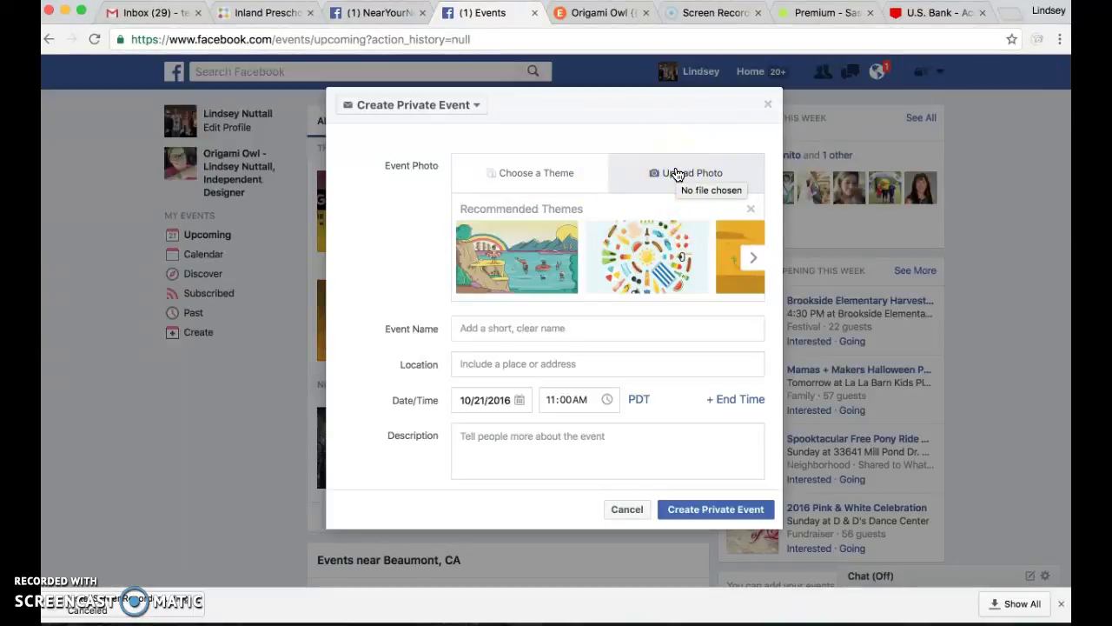
# Load origamiowlnews.com in a new browser tab
pyautogui.click(1013, 20)
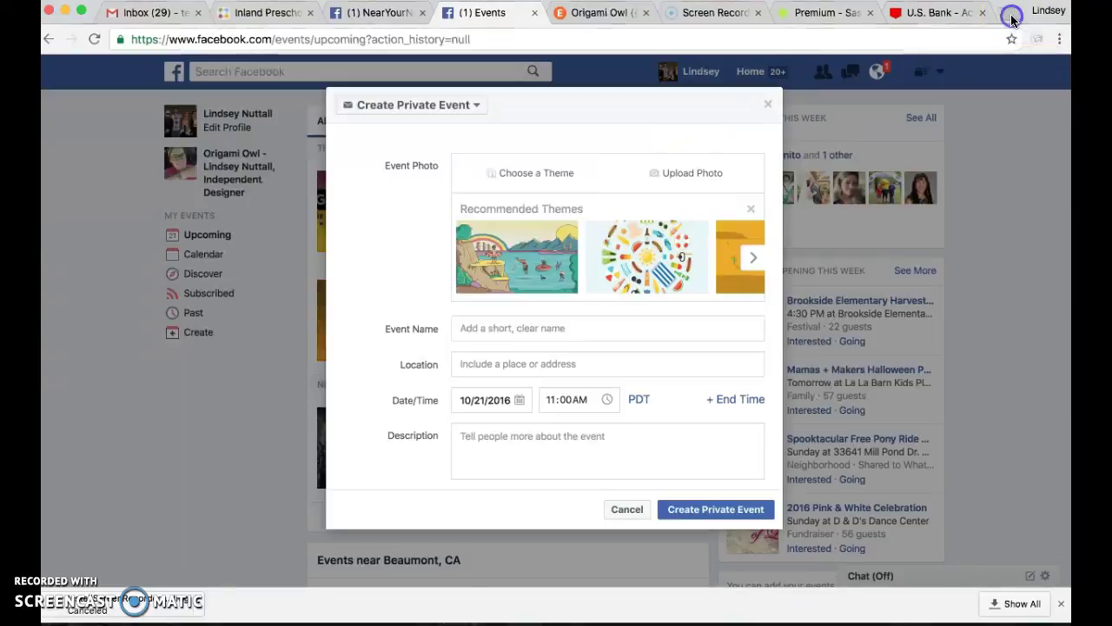
pyautogui.write('origami')
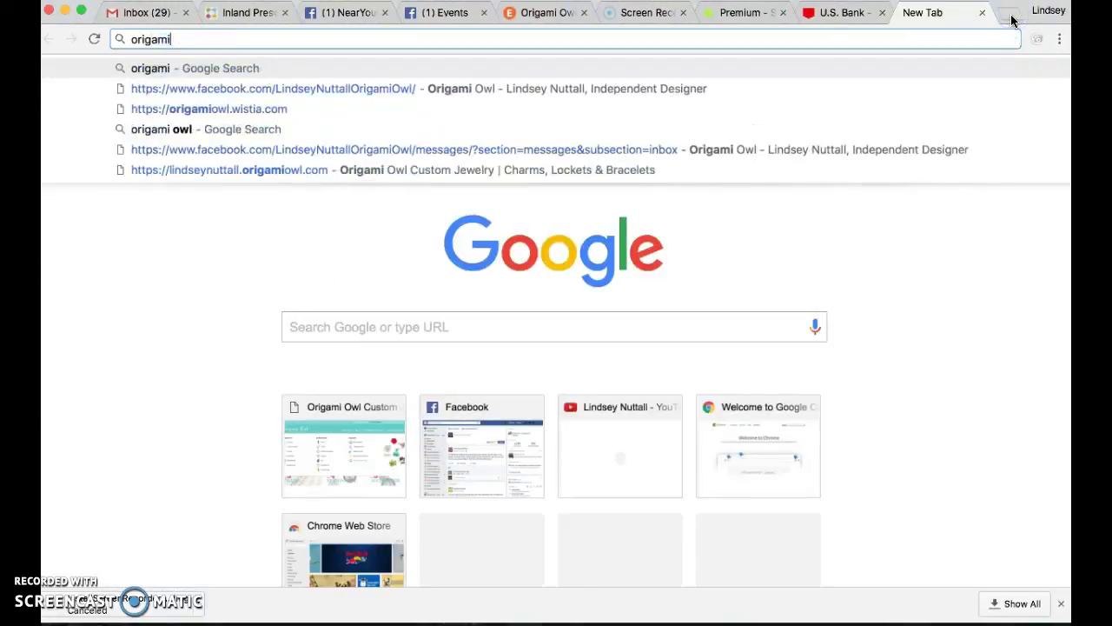
pyautogui.write('newo')
pyautogui.press('BackSpace')
pyautogui.press('BackSpace')
pyautogui.press('BackSpace')
pyautogui.press('BackSpace')
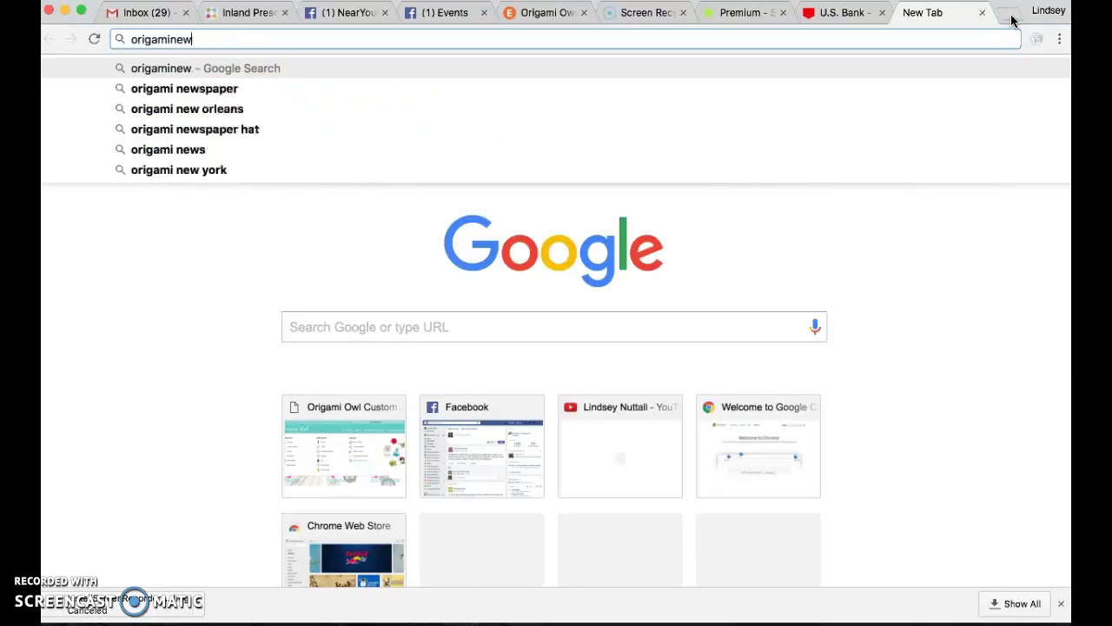
pyautogui.write('owlnews.com')
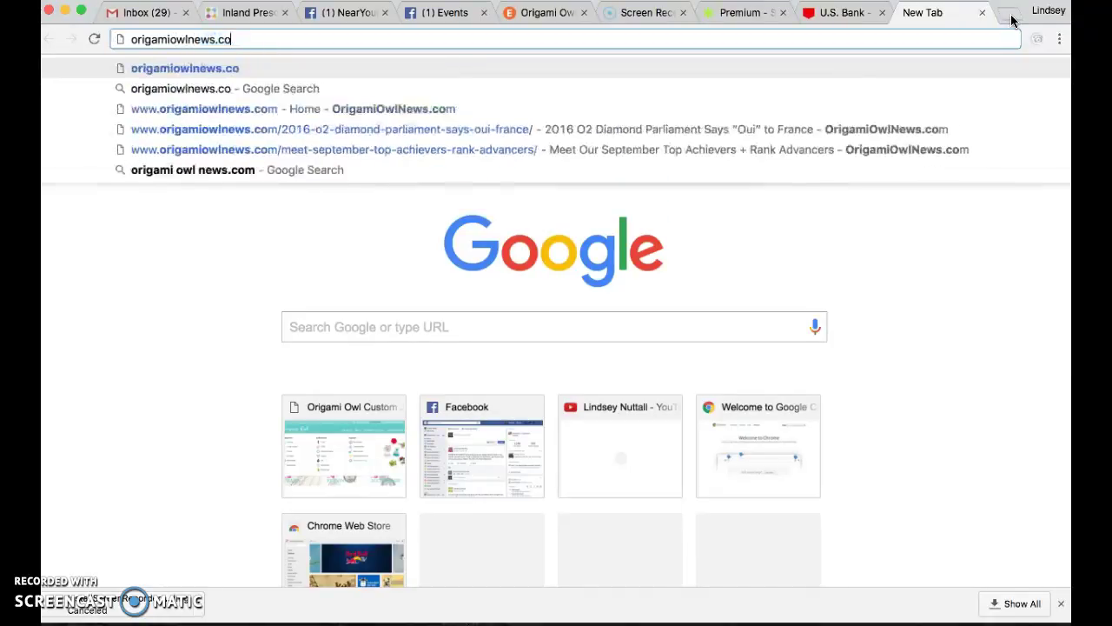
pyautogui.press('Return')
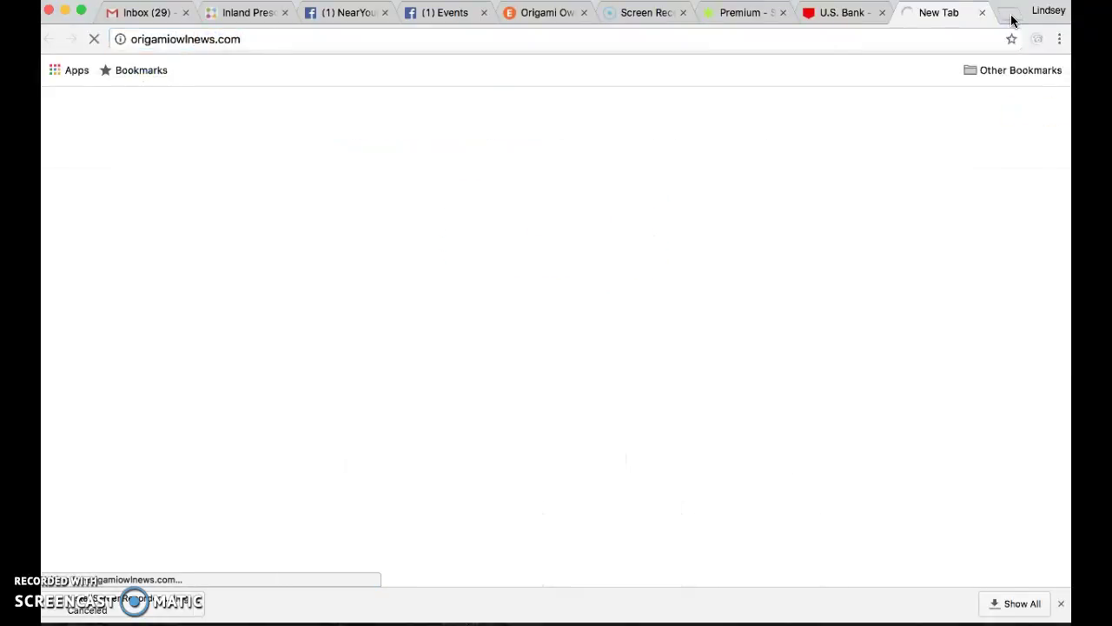
# Look through the news articles on the Origami Owl News home page for one about the winter collection
pyautogui.scroll(-1, 571, 387)
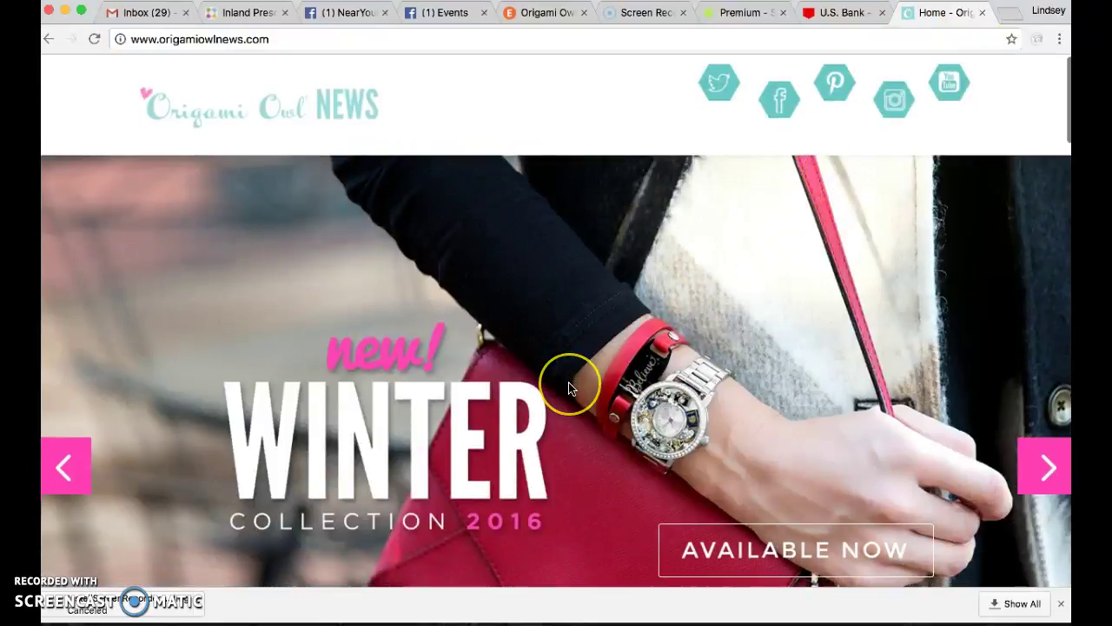
pyautogui.scroll(-7, 571, 387)
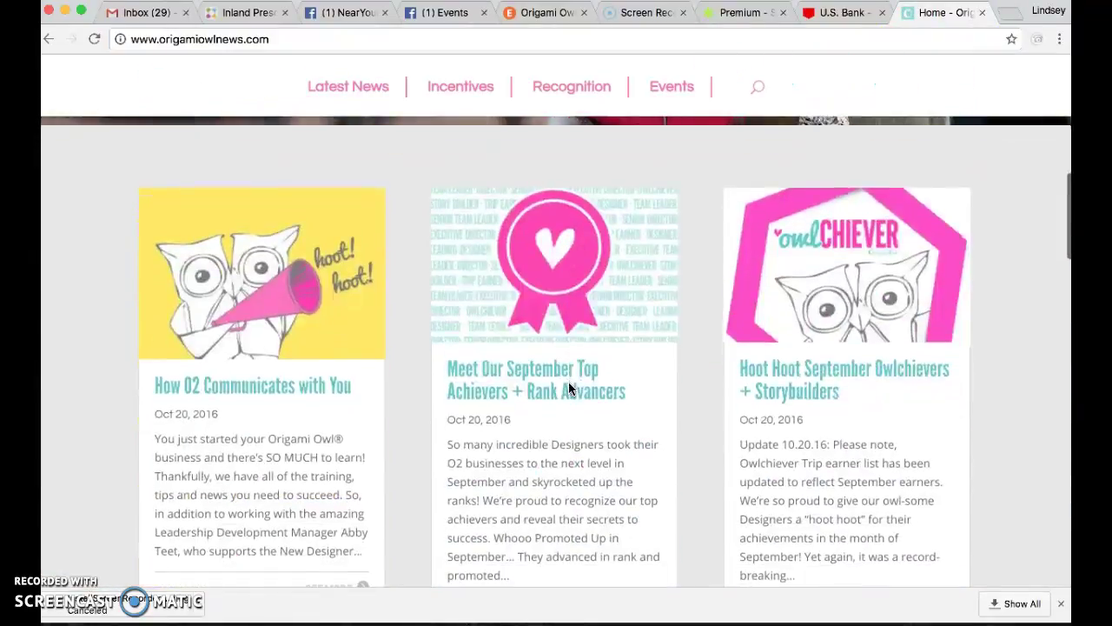
pyautogui.scroll(5, 569, 388)
pyautogui.scroll(2, 569, 388)
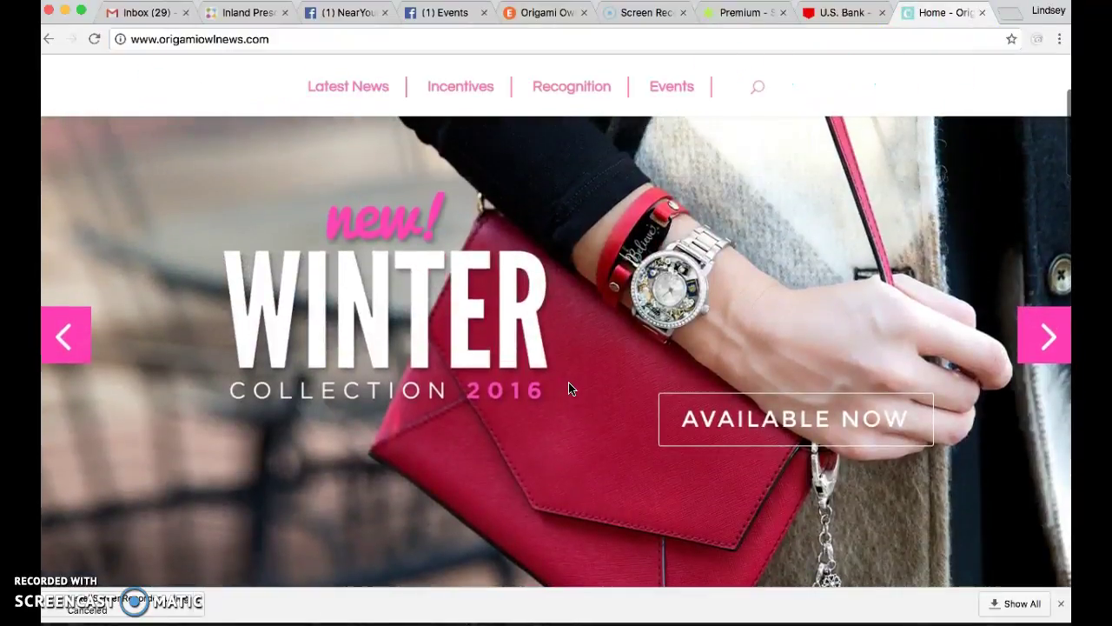
pyautogui.scroll(-10, 570, 388)
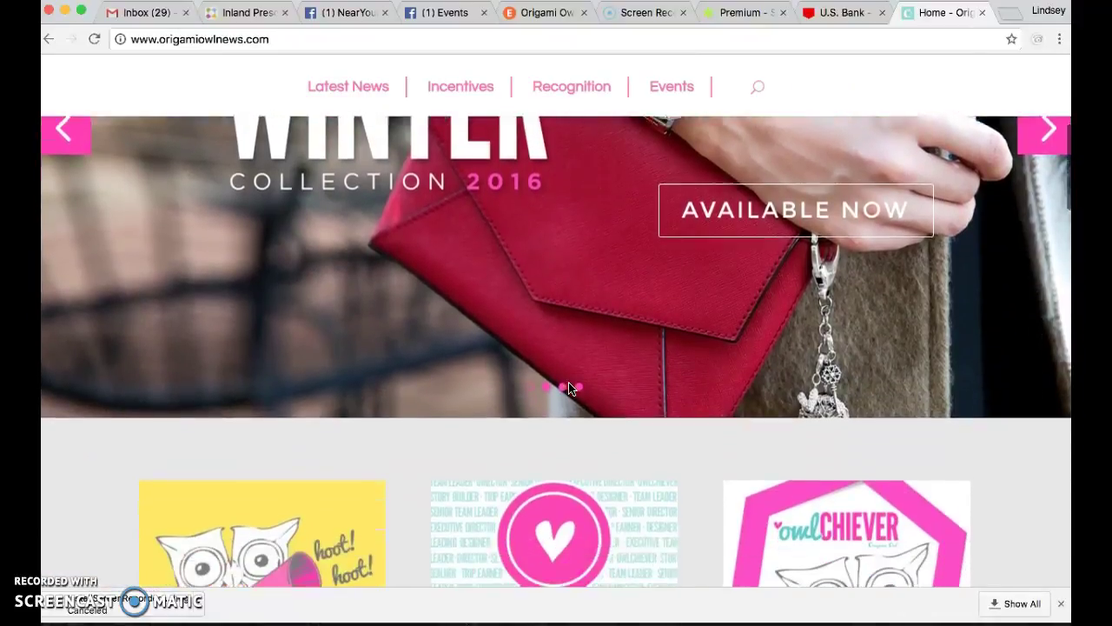
pyautogui.scroll(-3, 569, 389)
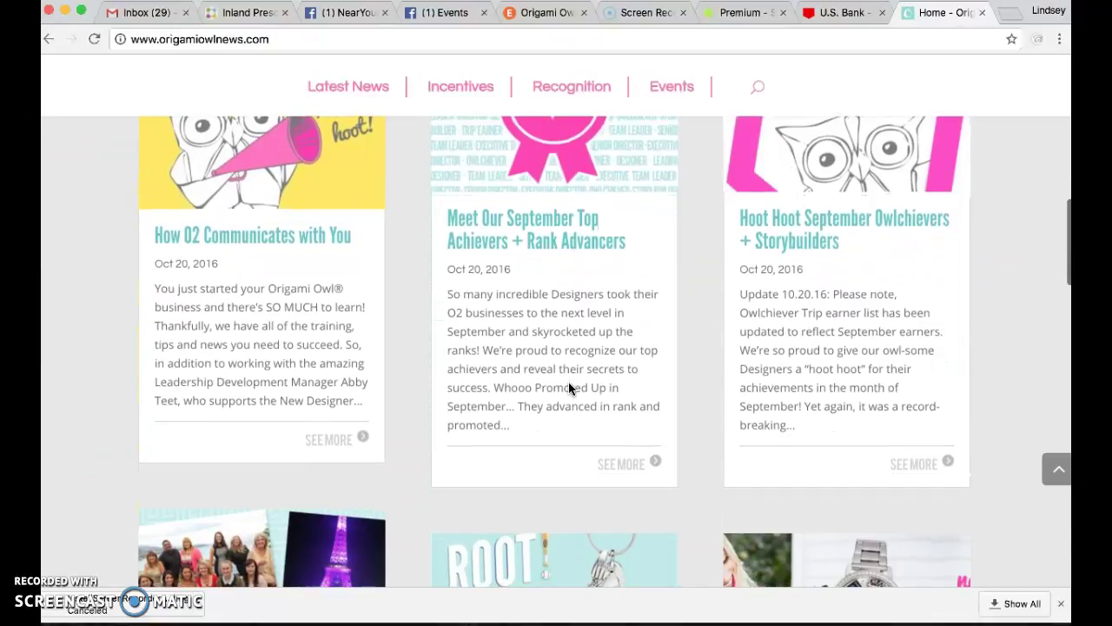
pyautogui.scroll(-5, 569, 389)
pyautogui.scroll(-8, 570, 388)
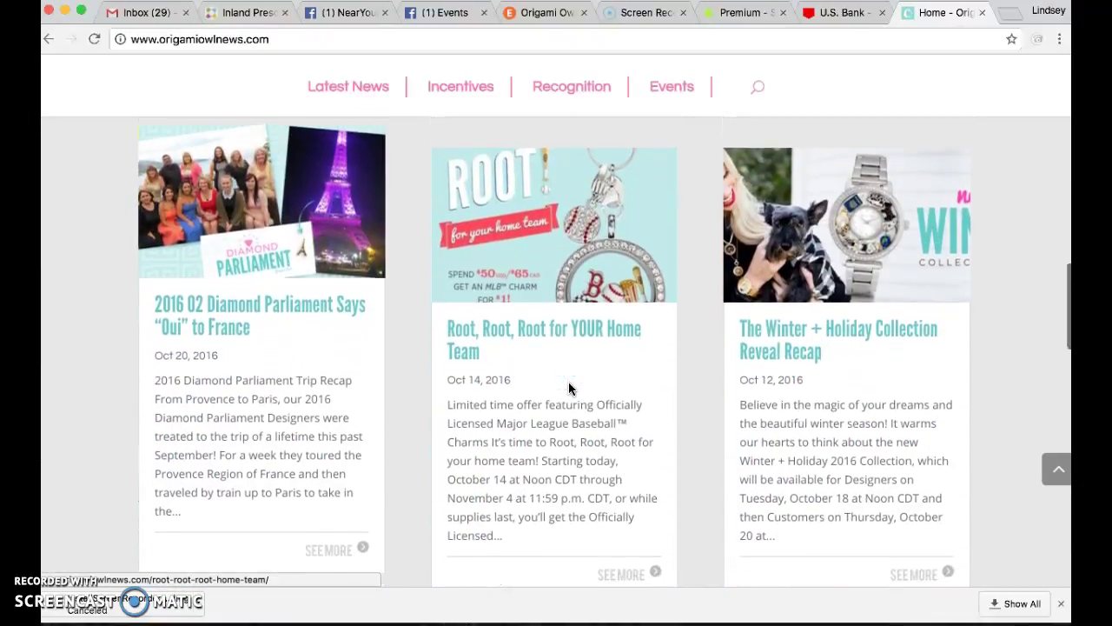
pyautogui.scroll(-8, 569, 389)
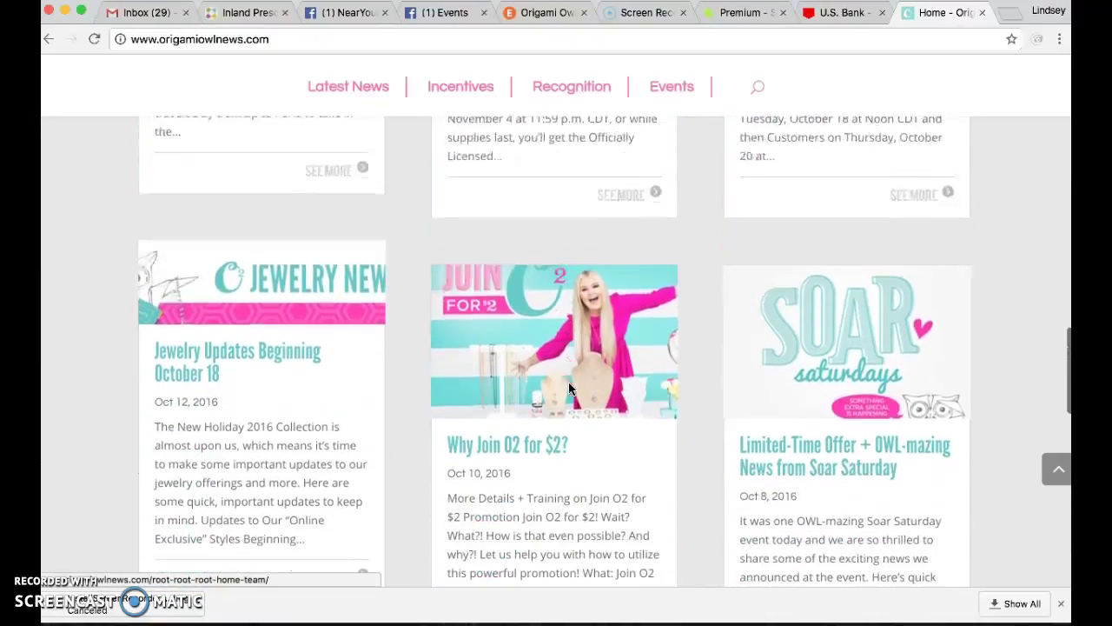
pyautogui.scroll(-5, 569, 389)
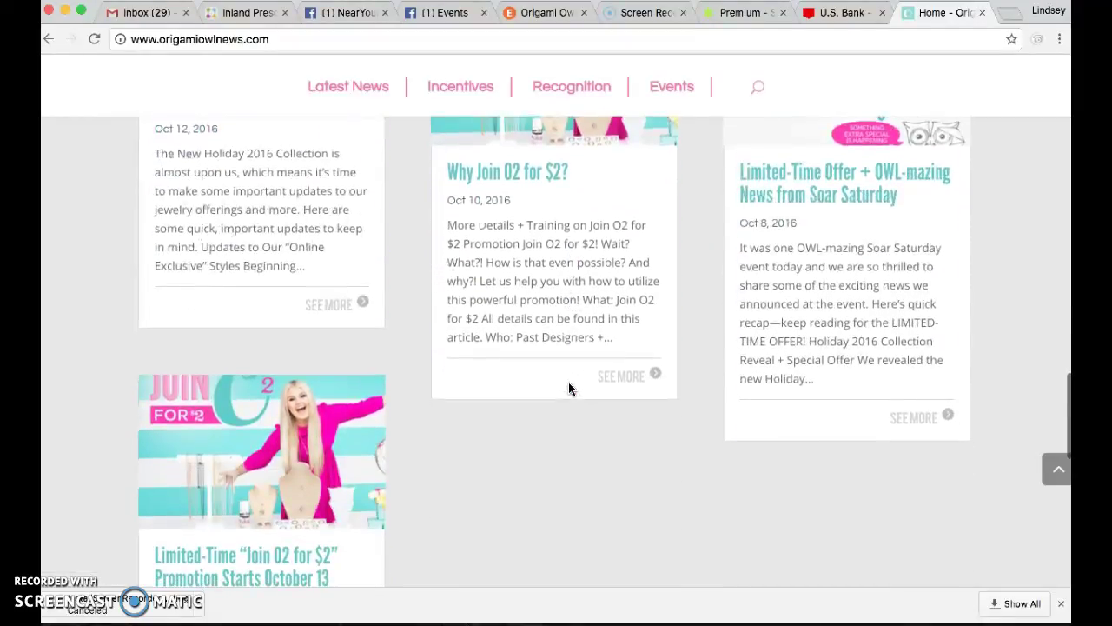
pyautogui.scroll(8, 569, 389)
pyautogui.scroll(7, 569, 385)
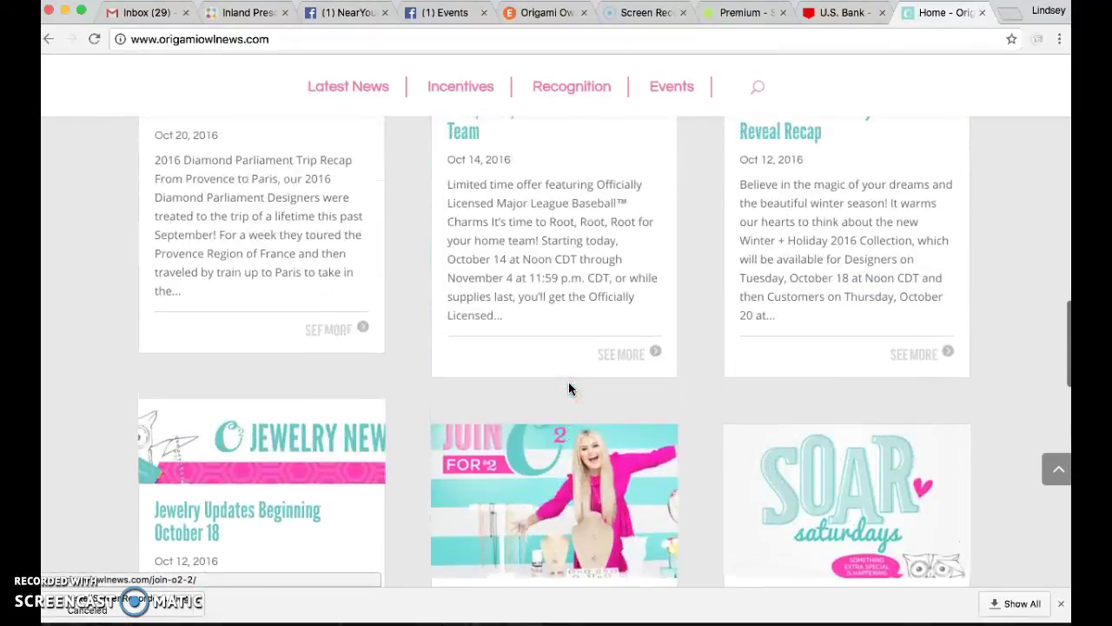
# Open the Winter + Holiday Collection Reveal Recap article and view its Emerald Collection social media image
pyautogui.click(943, 471)
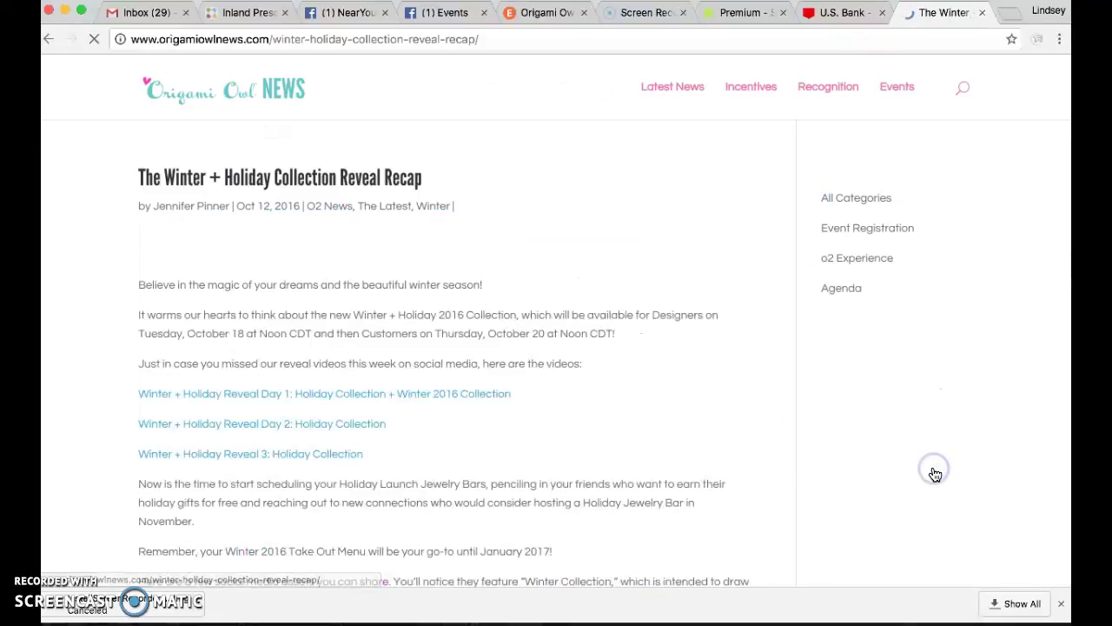
pyautogui.scroll(-3, 507, 400)
pyautogui.scroll(-15, 507, 403)
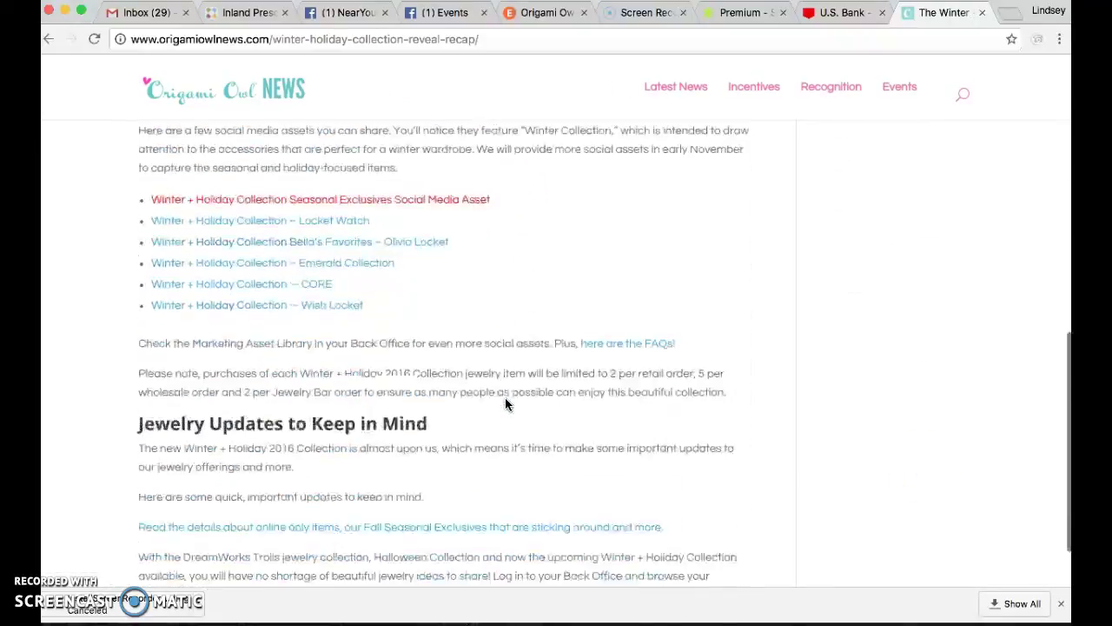
pyautogui.scroll(3, 461, 363)
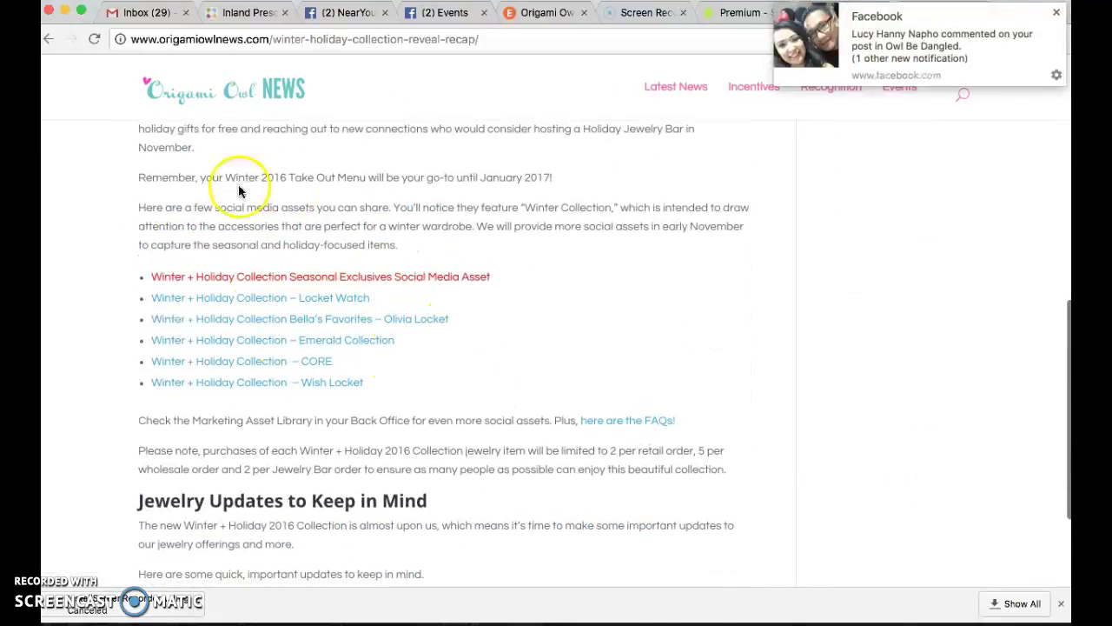
pyautogui.click(326, 348)
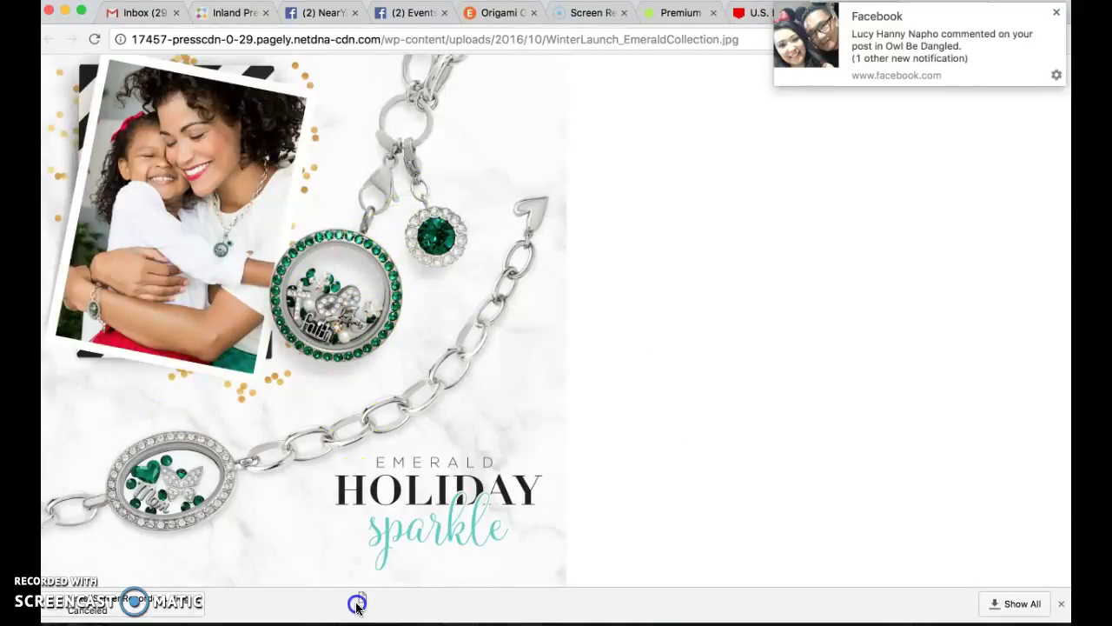
# Import the Emerald Collection image into the Photos app, then close the Photos window
pyautogui.moveTo(365, 619)
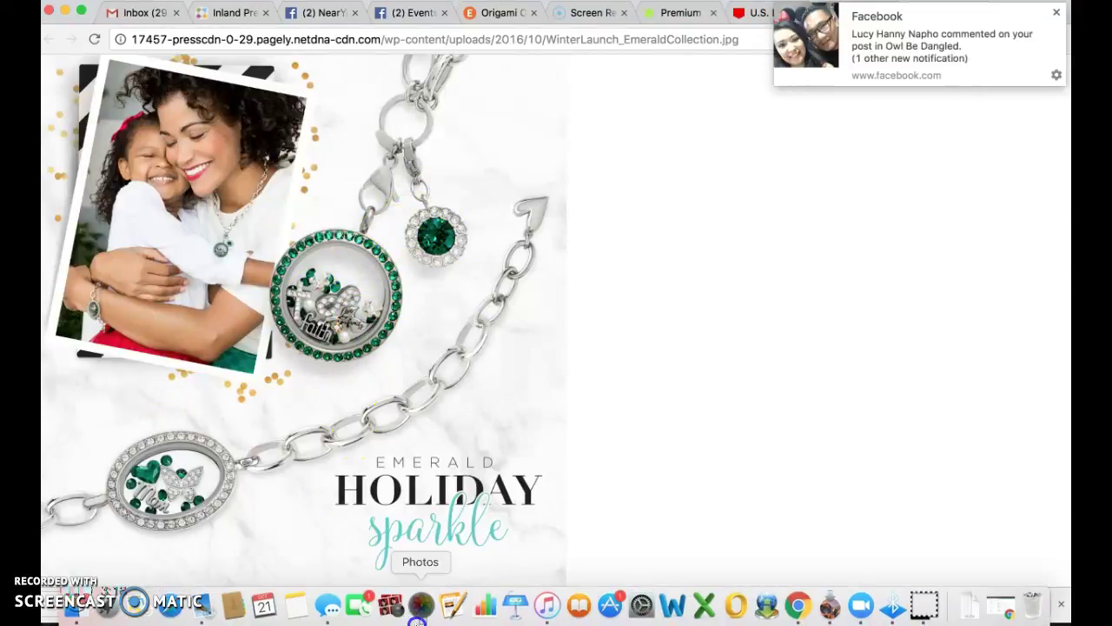
pyautogui.click(420, 606)
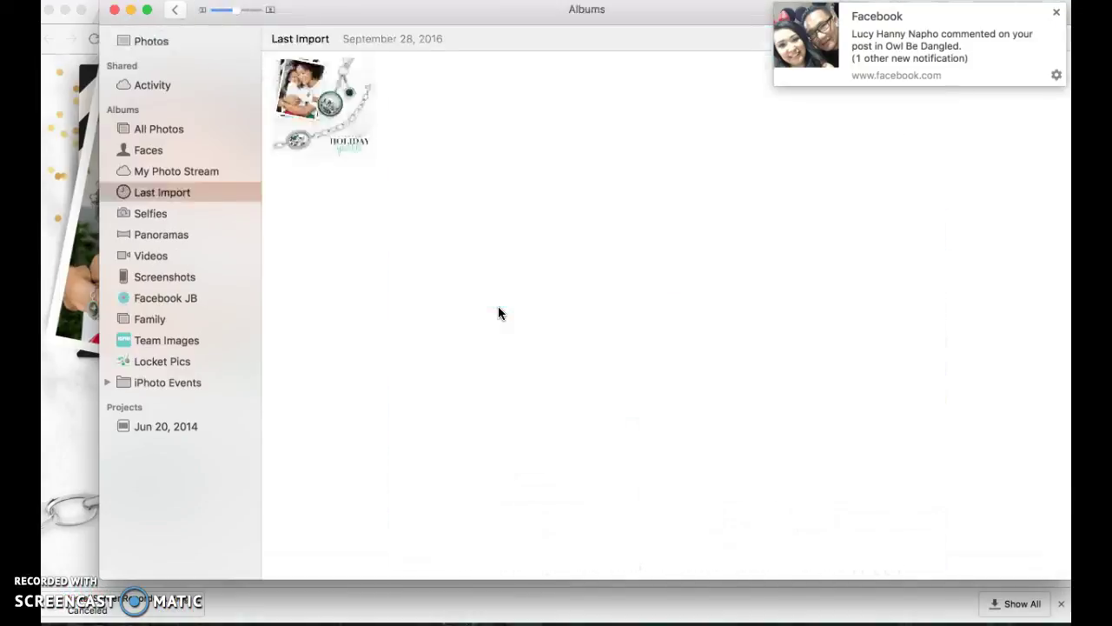
pyautogui.click(116, 10)
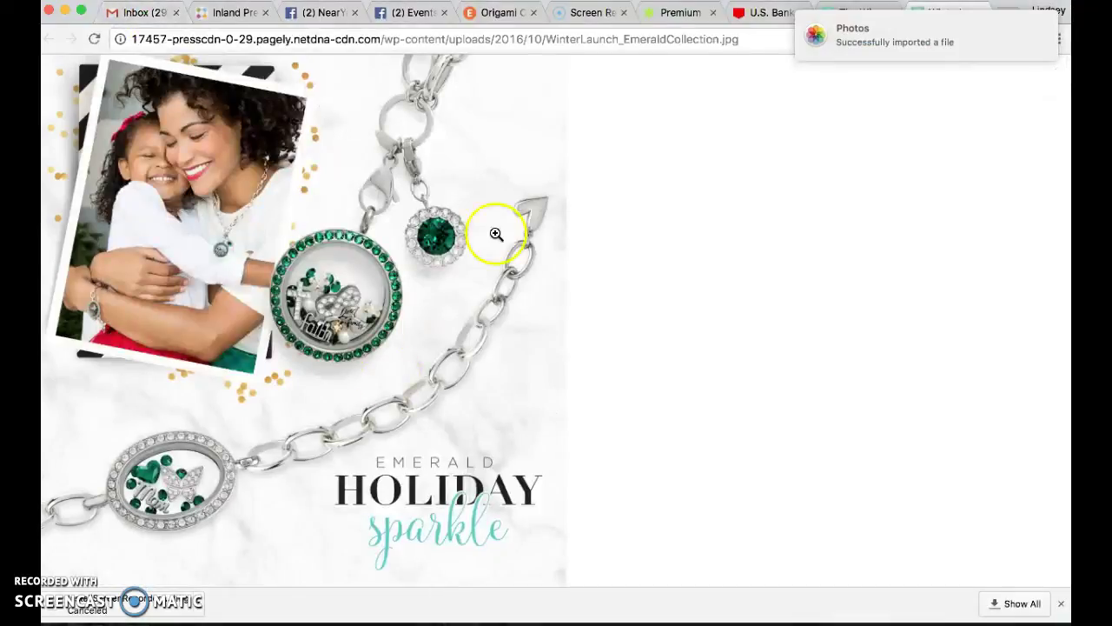
pyautogui.click(409, 13)
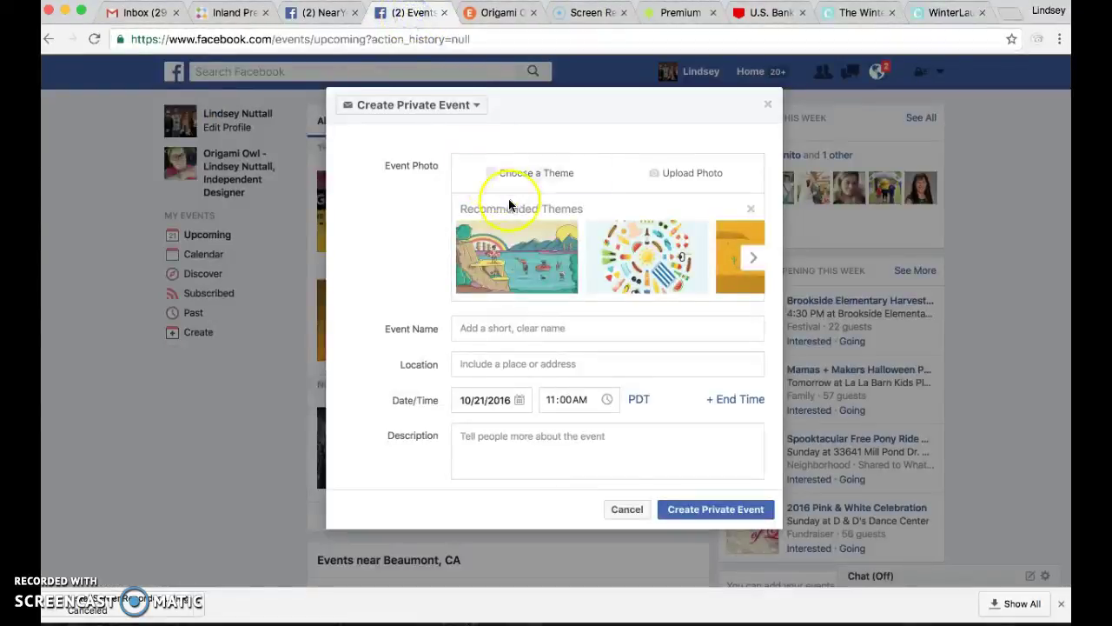
pyautogui.click(675, 176)
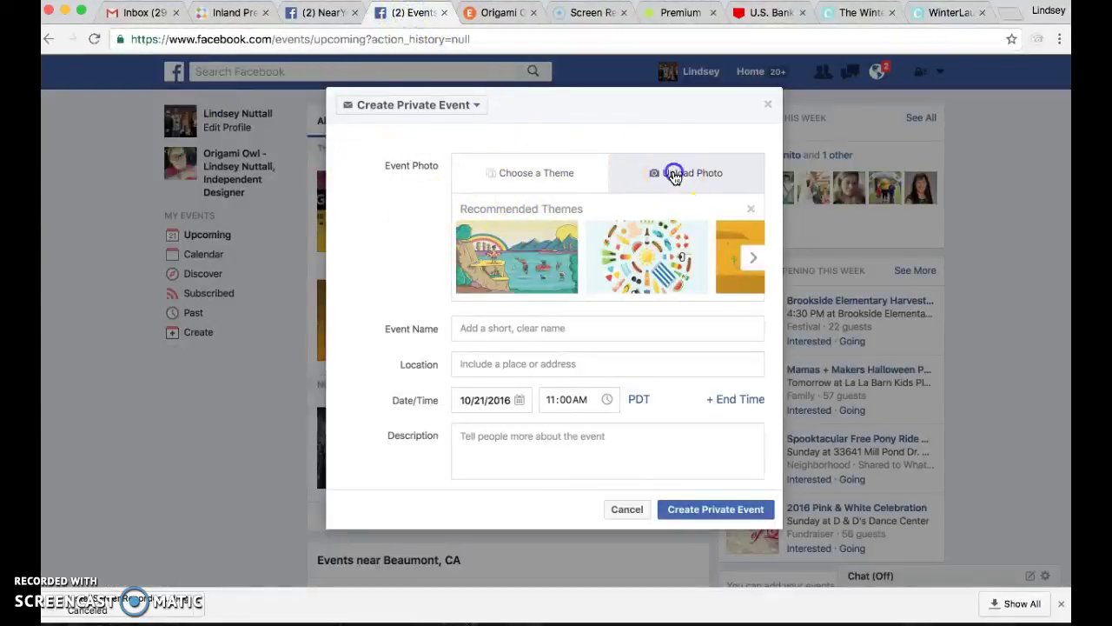
pyautogui.scroll(-2, 330, 217)
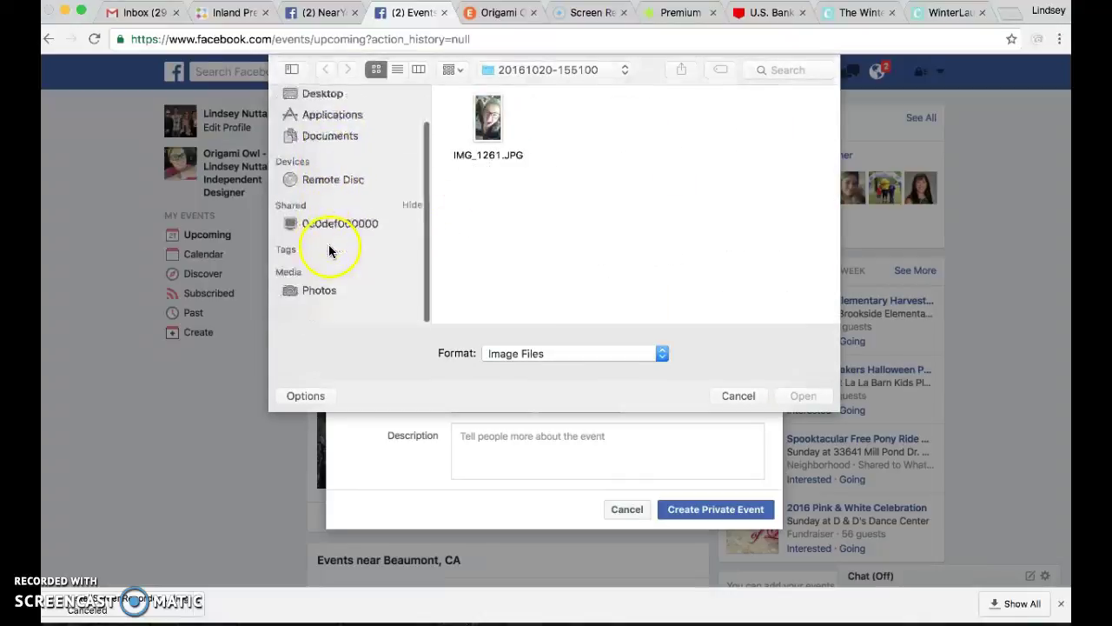
pyautogui.click(318, 311)
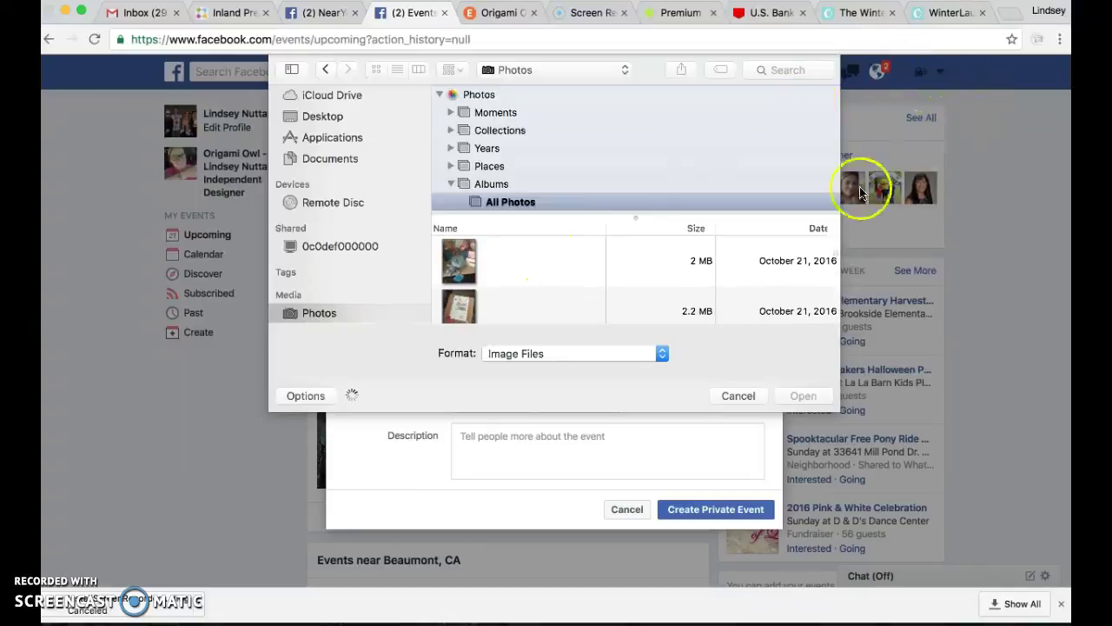
pyautogui.click(738, 392)
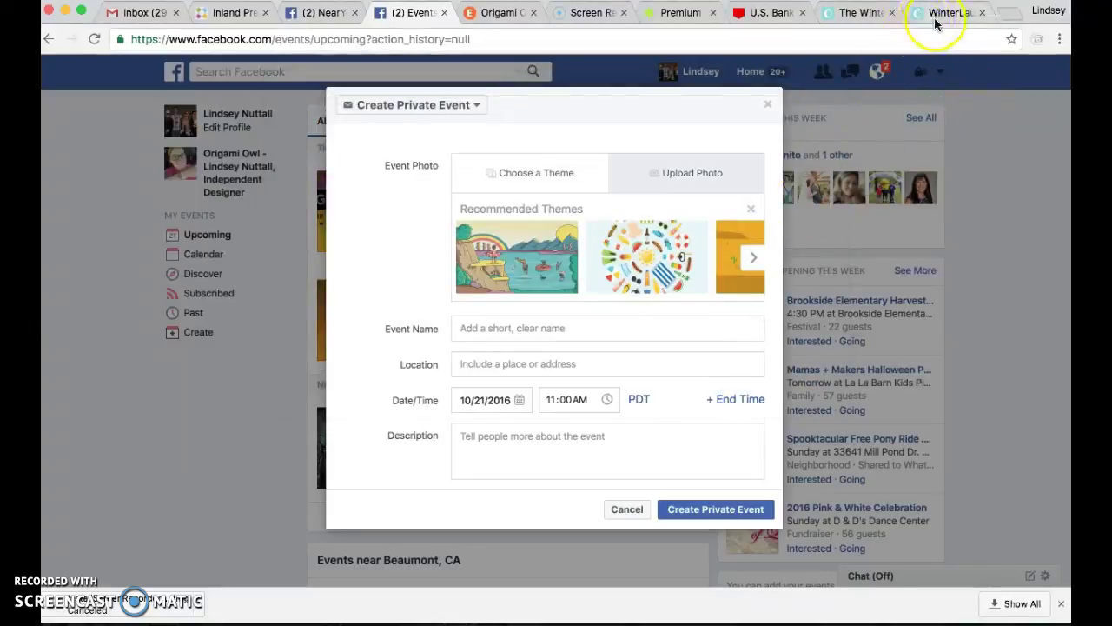
# Add the Emerald Collection image from its browser tab to Photos again, check it in Last Import, and close Photos
pyautogui.click(940, 19)
pyautogui.click(248, 380)
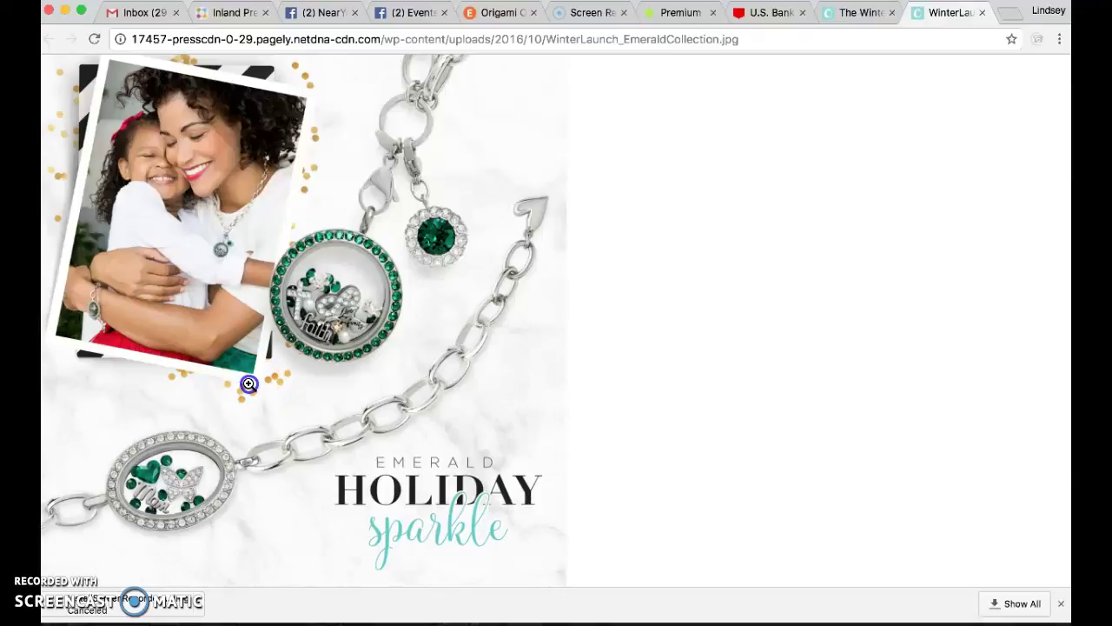
pyautogui.click(418, 327)
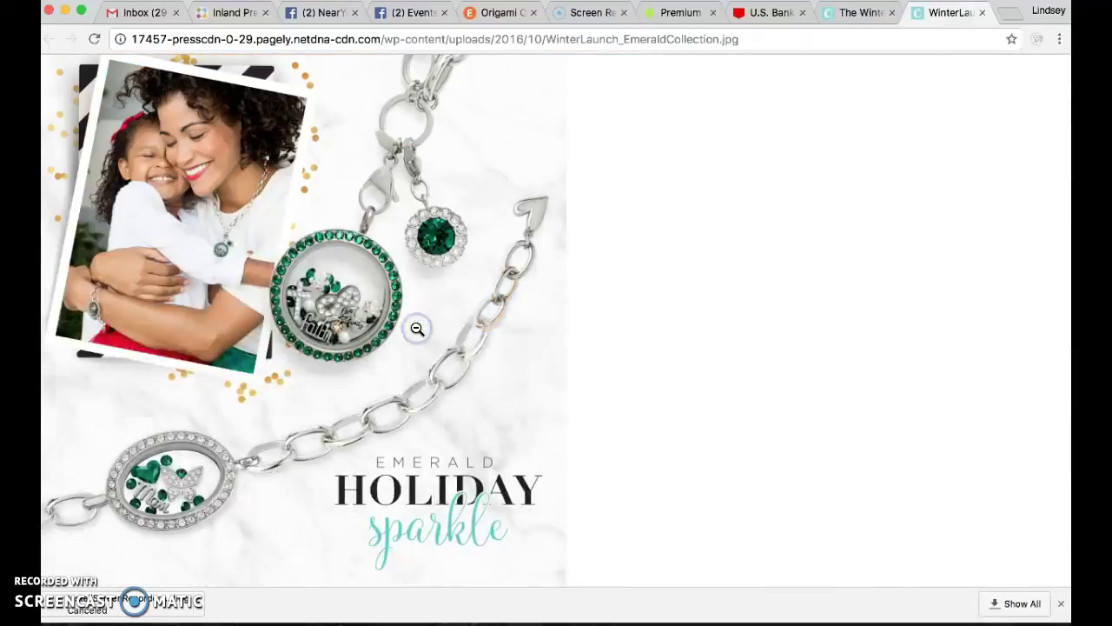
pyautogui.click(406, 617)
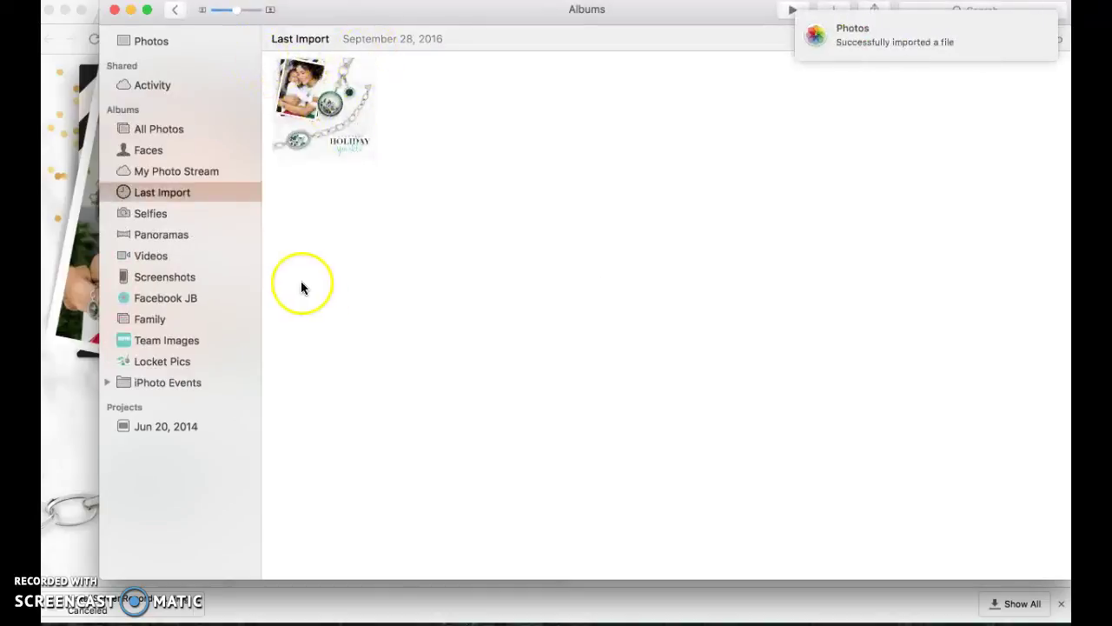
pyautogui.click(114, 10)
# Upload the Emerald Collection image from the Last Import album in Photos as the Facebook event's photo
pyautogui.click(413, 12)
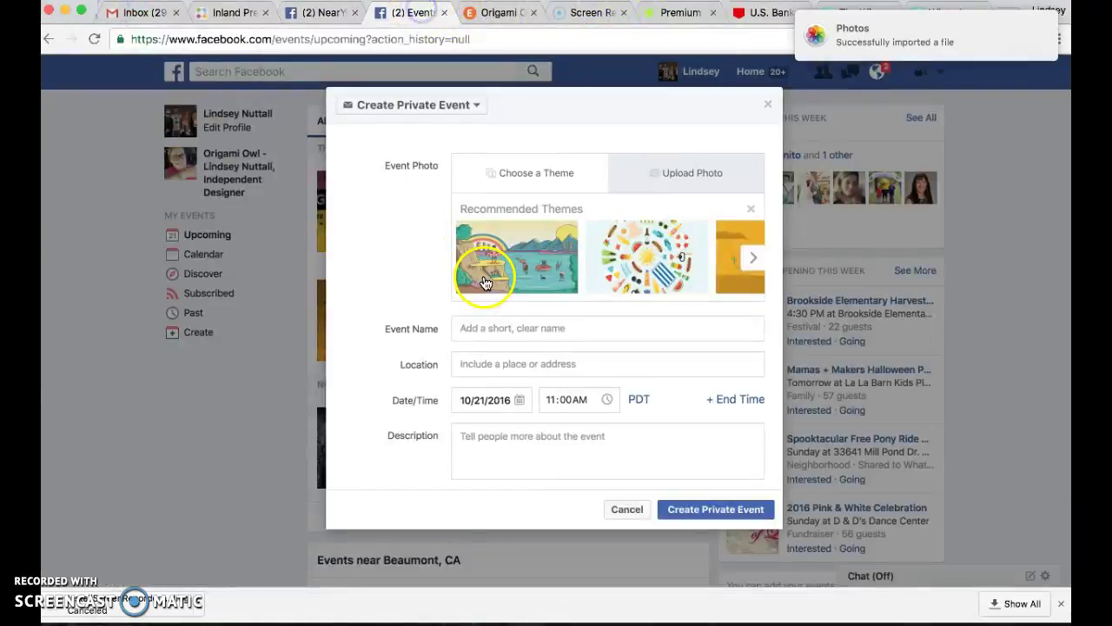
pyautogui.click(674, 173)
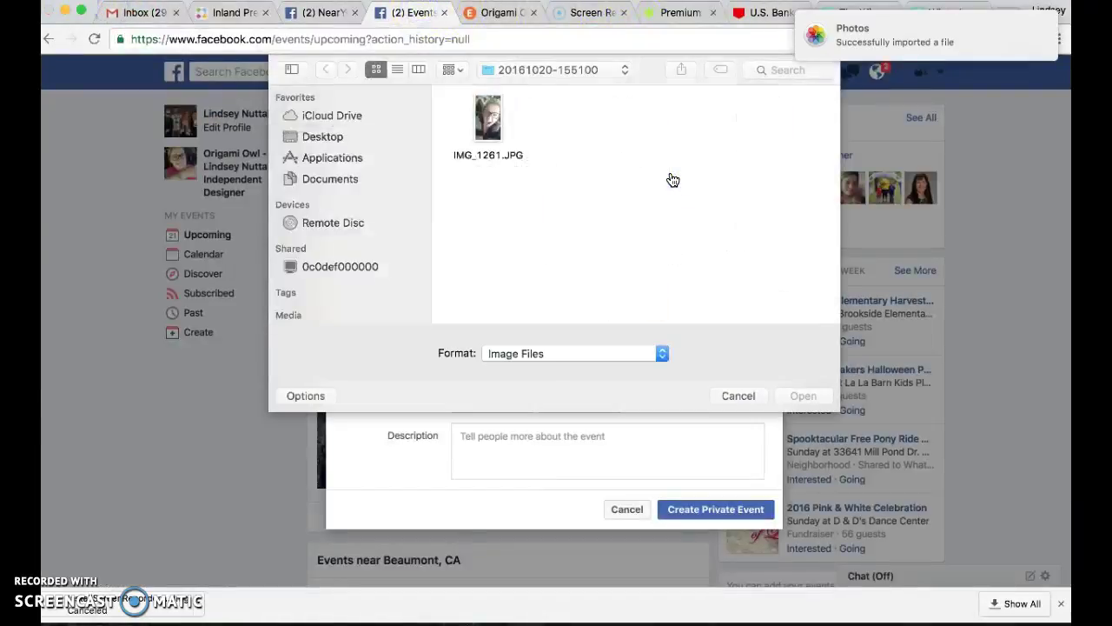
pyautogui.scroll(-2, 365, 277)
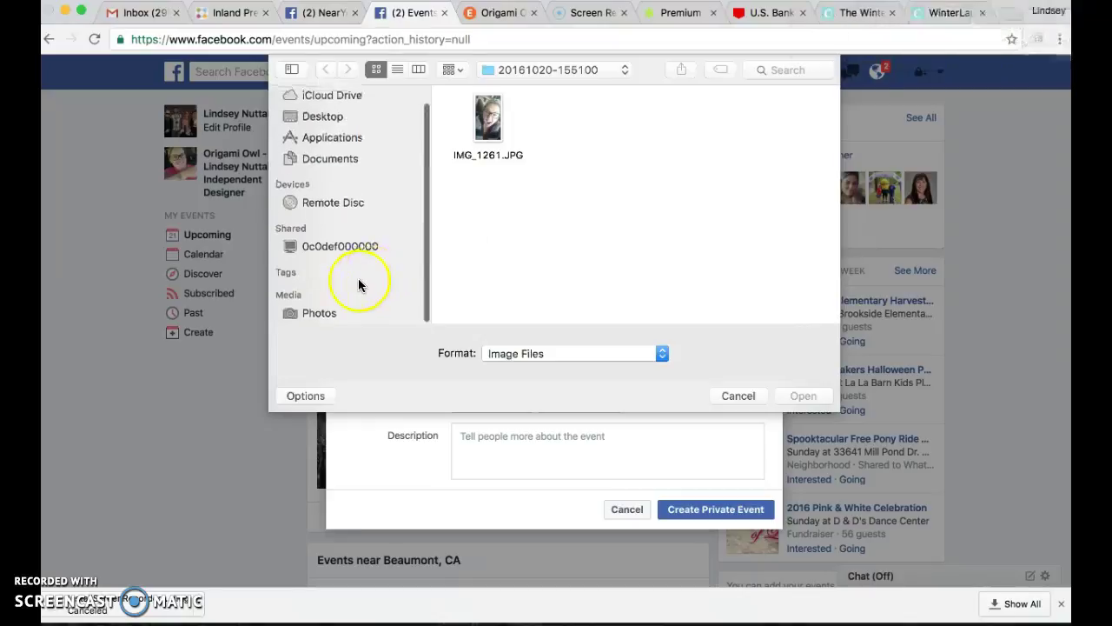
pyautogui.click(314, 313)
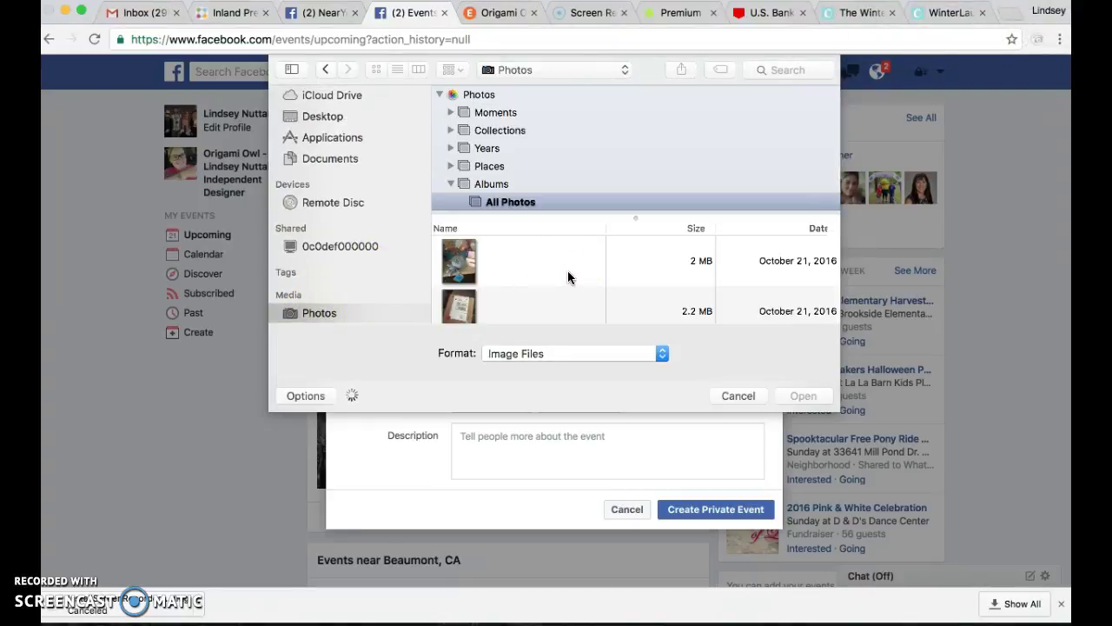
pyautogui.scroll(-3, 565, 193)
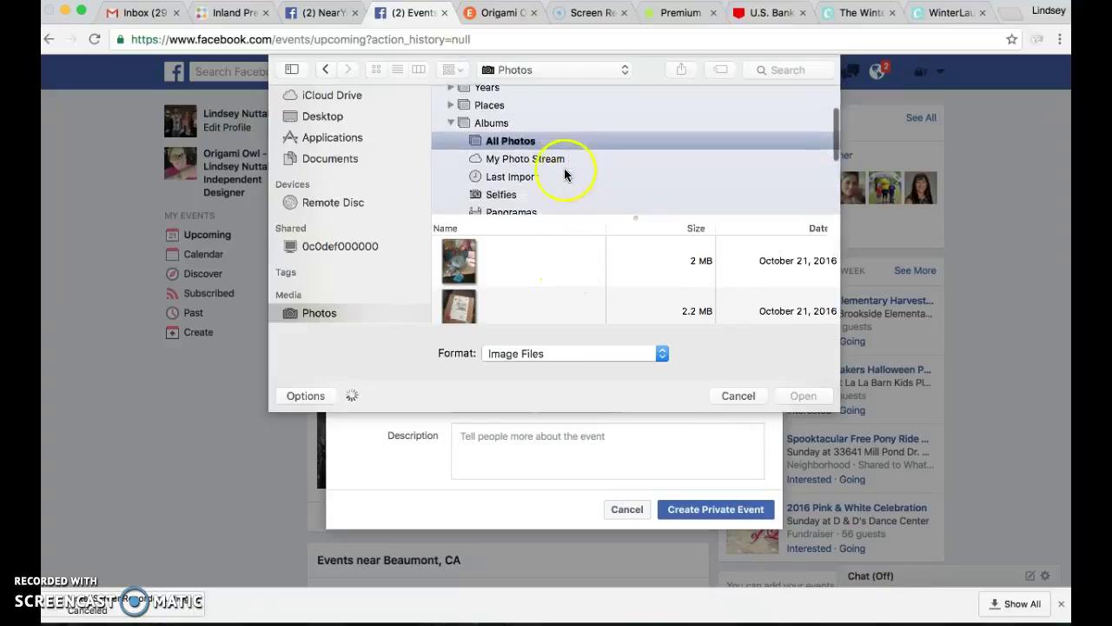
pyautogui.click(521, 176)
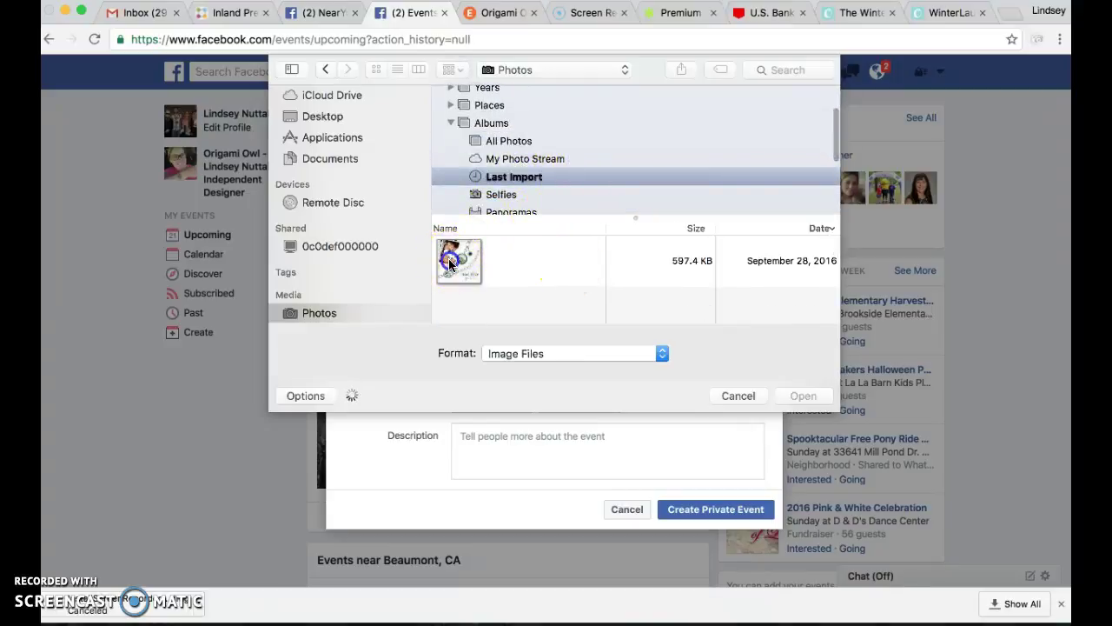
pyautogui.doubleClick(449, 263)
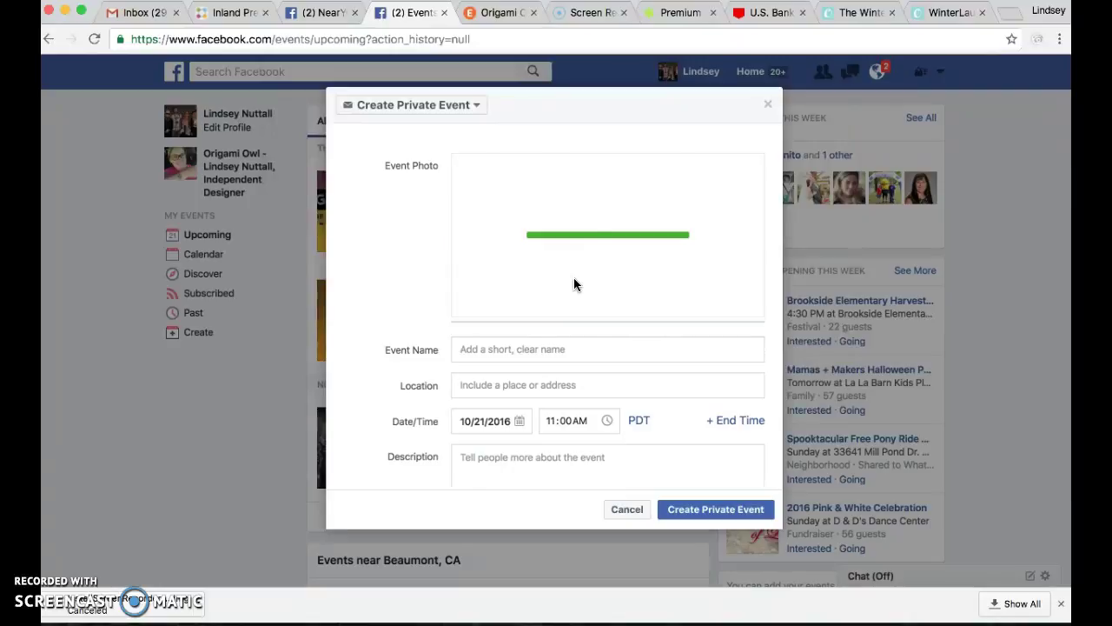
pyautogui.moveTo(686, 268); pyautogui.dragTo(685, 271)
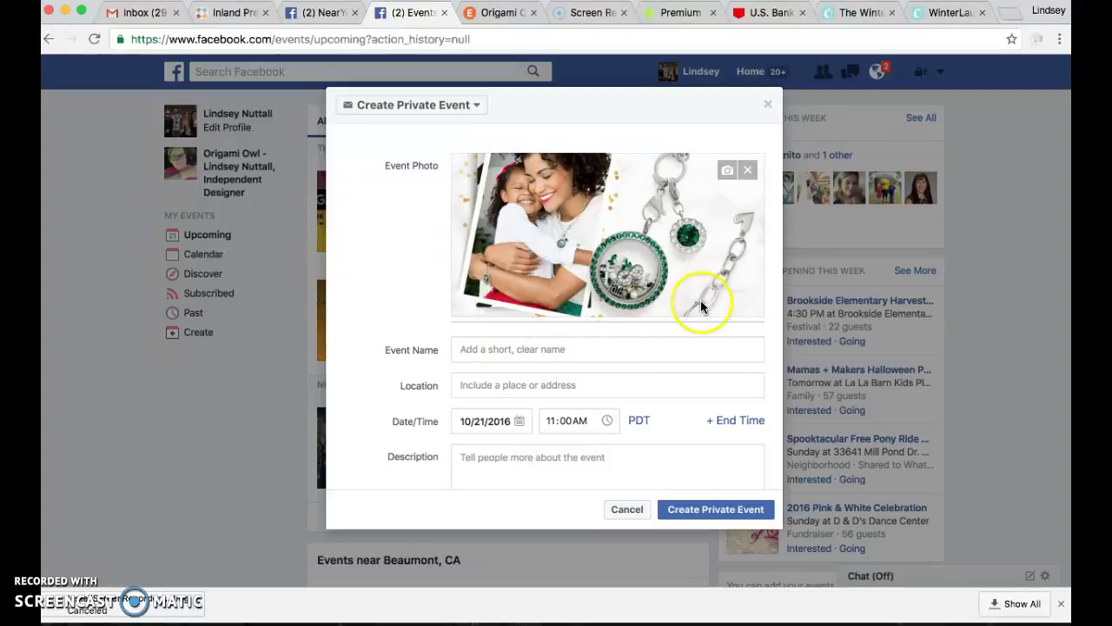
# Name the event "{KICK OFF} Holiday ONLINE Origami Owl Jewelry Bar"
pyautogui.click(511, 349)
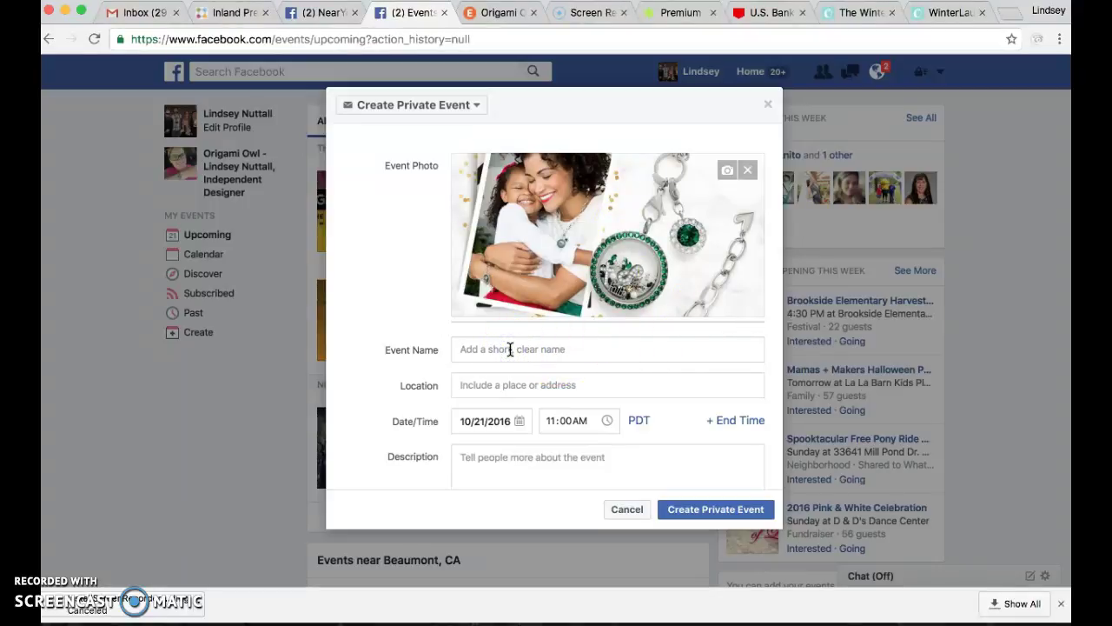
pyautogui.write('{KICK OFF')
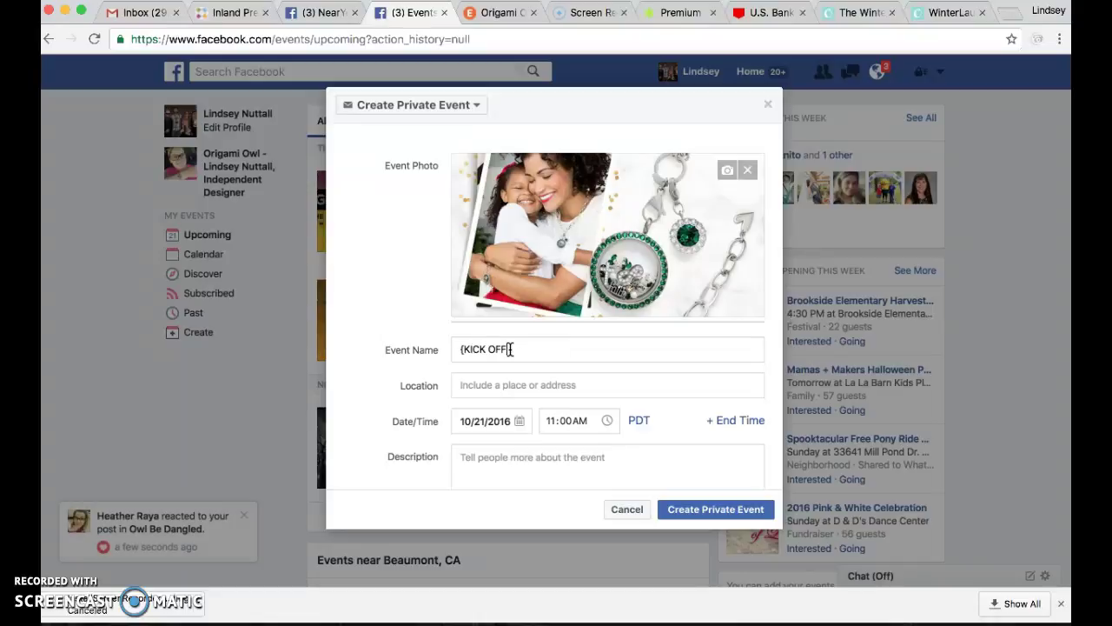
pyautogui.write('}Holiday ONLINE Origami O')
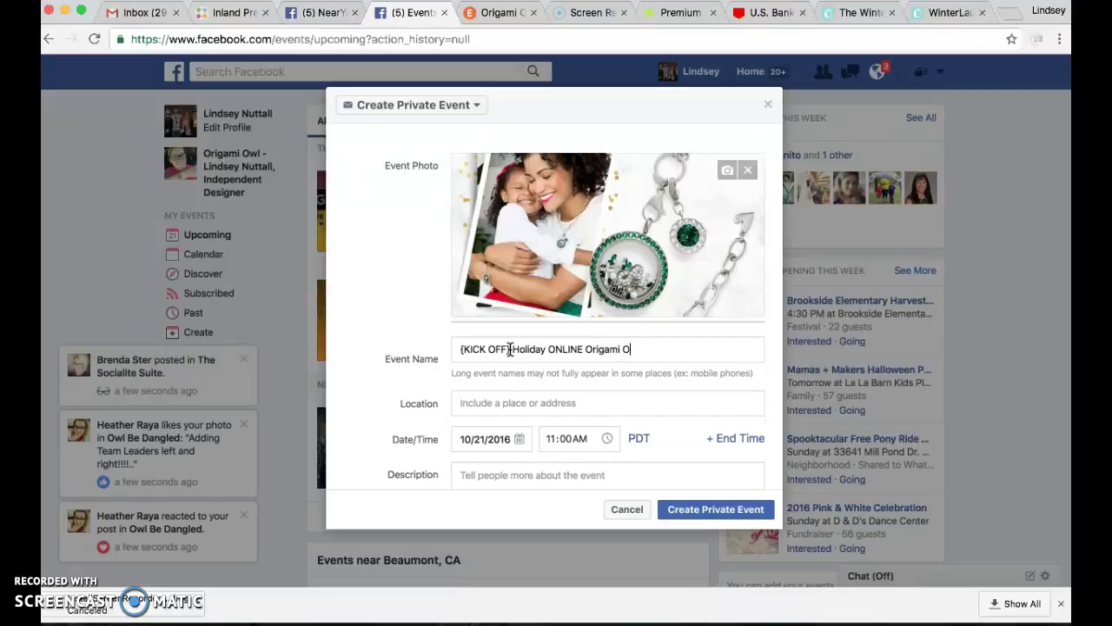
pyautogui.write('wl Jewelry Bar')
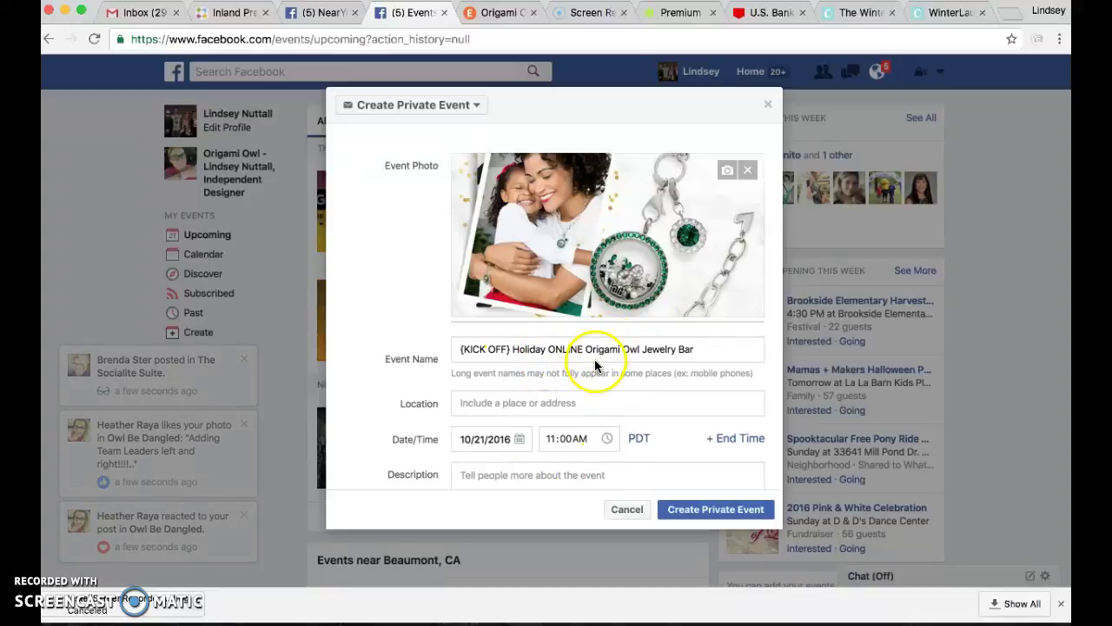
# Set the event location to the custom text "In my chonies watching reruns of The Voice"
pyautogui.click(576, 403)
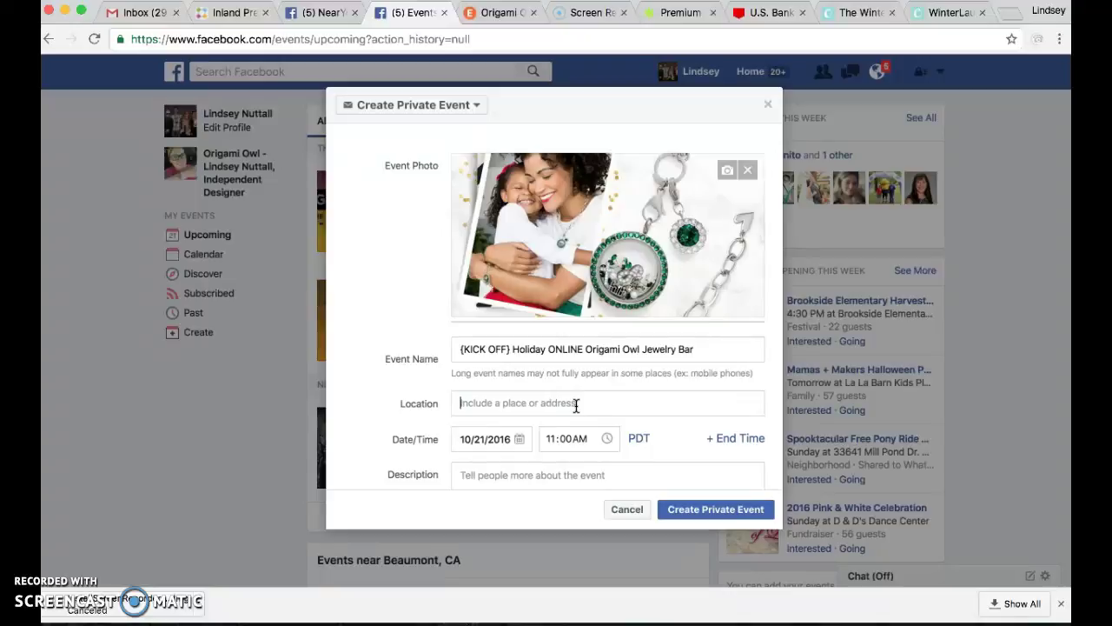
pyautogui.write('In')
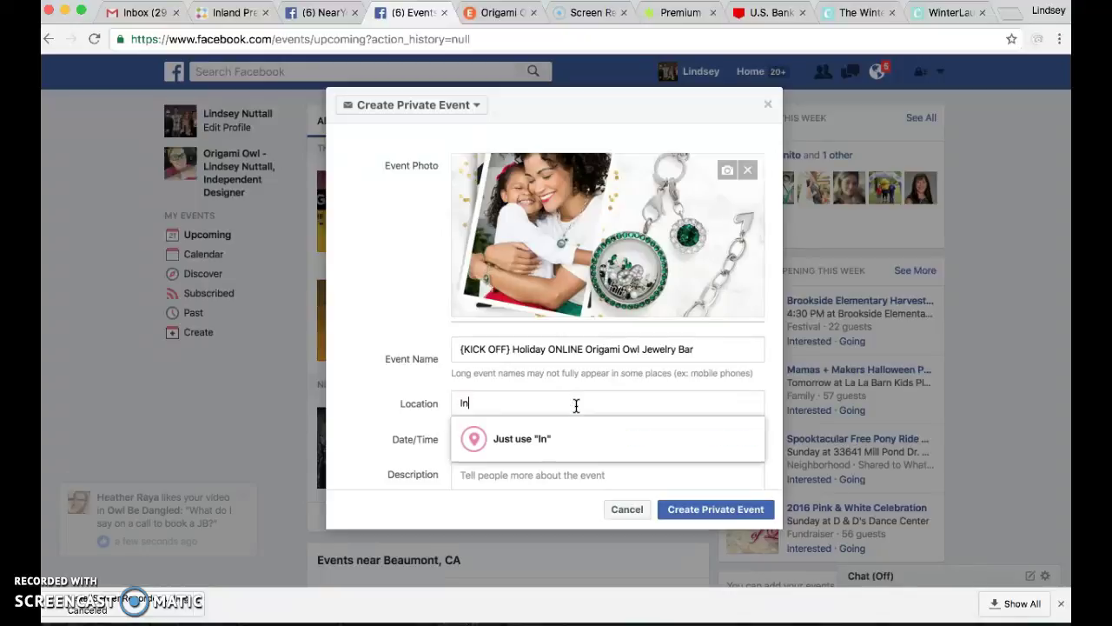
pyautogui.write(' my chonies watching ')
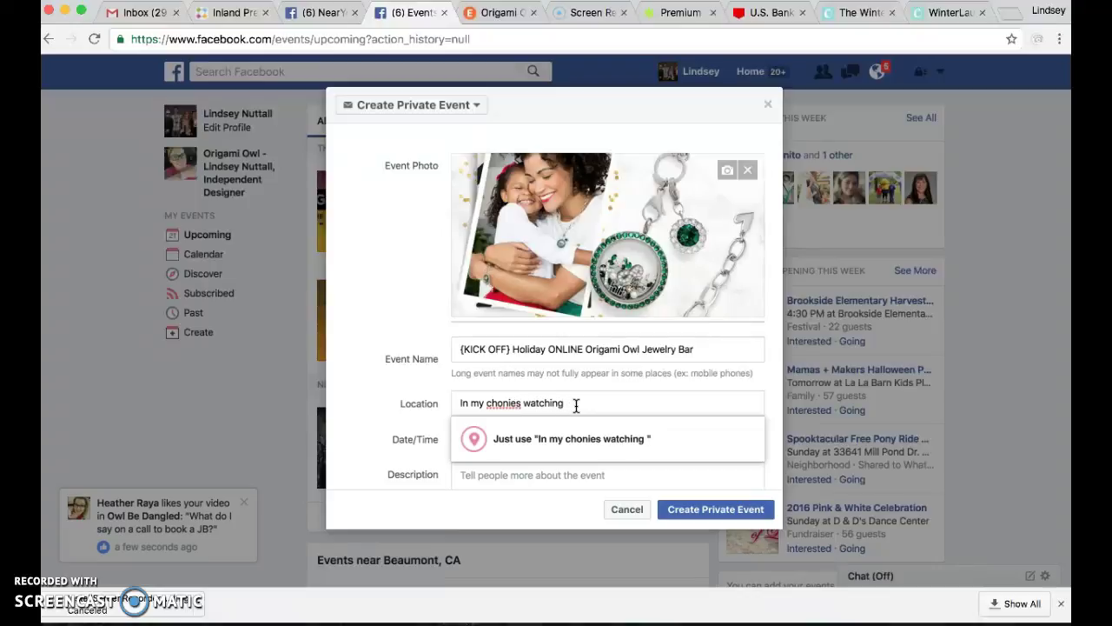
pyautogui.write('reruns of the')
pyautogui.press('BackSpace')
pyautogui.press('BackSpace')
pyautogui.press('BackSpace')
pyautogui.press('BackSpace')
pyautogui.write('The Voice')
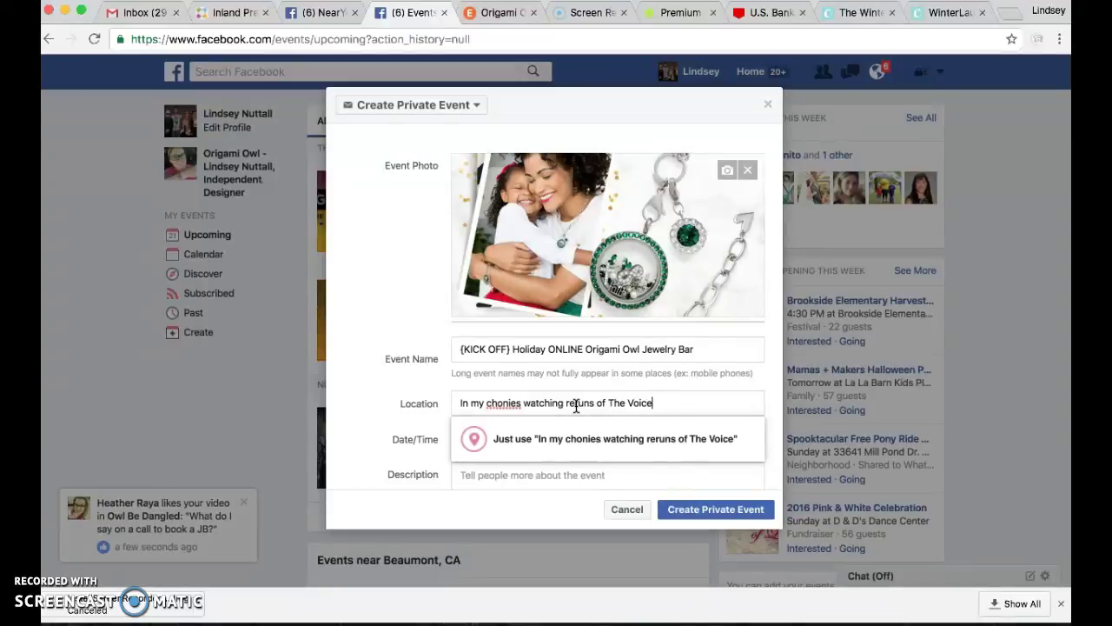
pyautogui.click(580, 438)
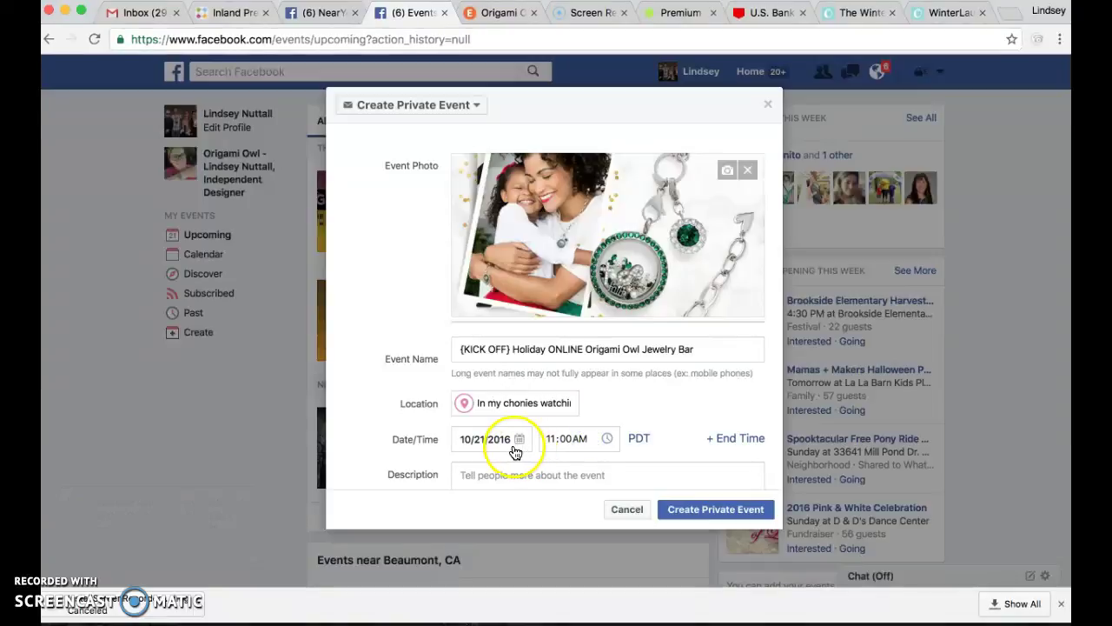
# Keep the event's start date at 10/21/2016 and set its start time to 5:00 PM
pyautogui.scroll(-2, 512, 448)
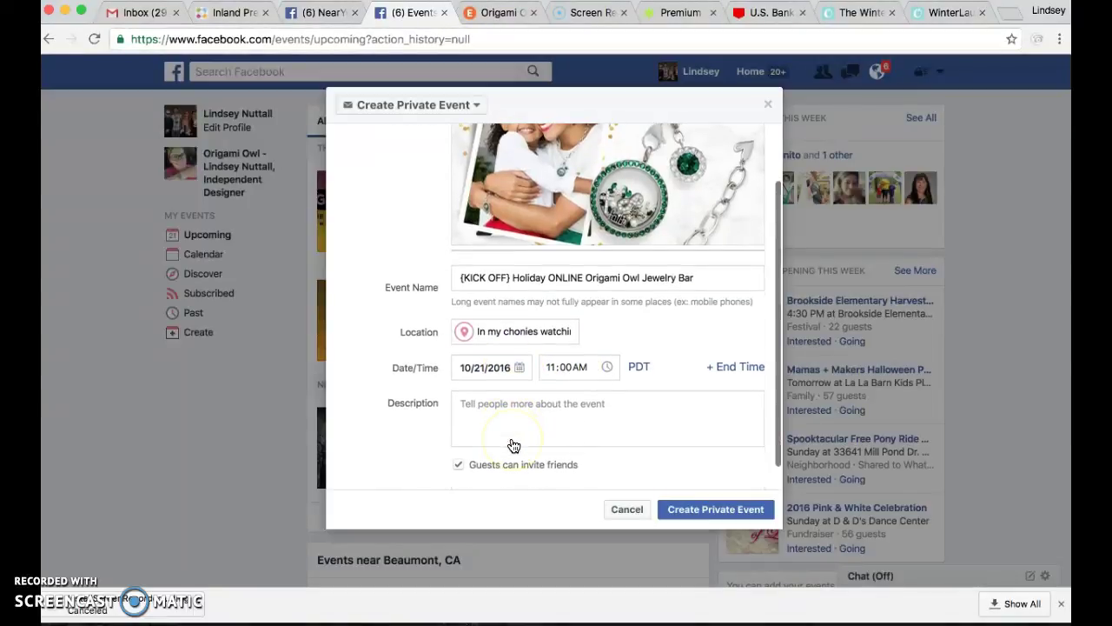
pyautogui.click(513, 374)
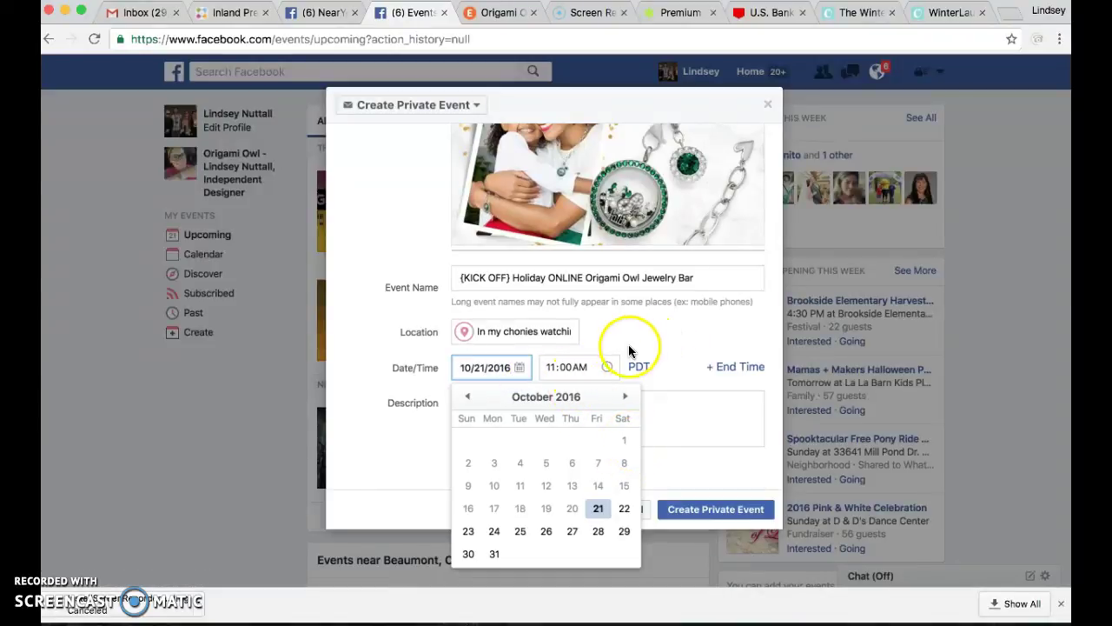
pyautogui.click(551, 369)
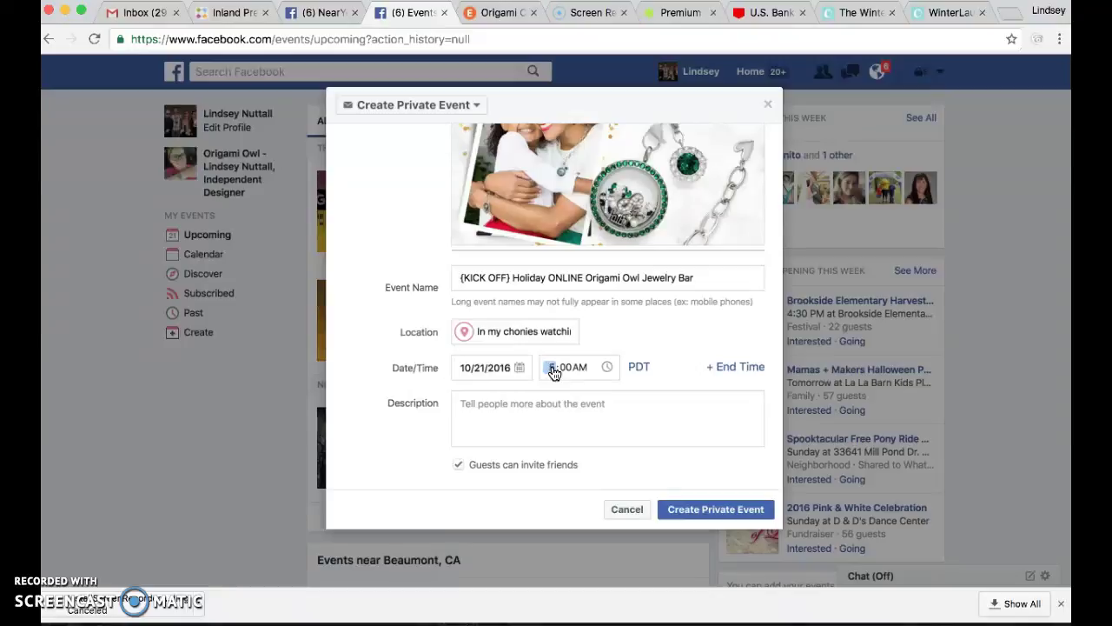
pyautogui.click(581, 369)
pyautogui.write('p')
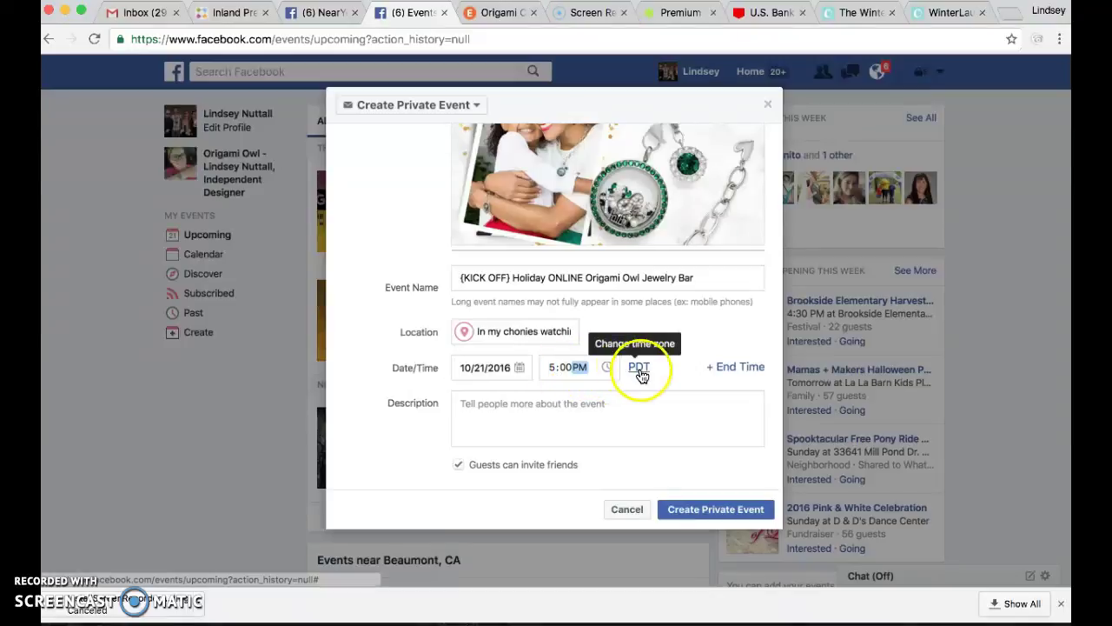
# Add an end time to the event and set the end date to 10/31/2016
pyautogui.click(737, 367)
pyautogui.click(521, 402)
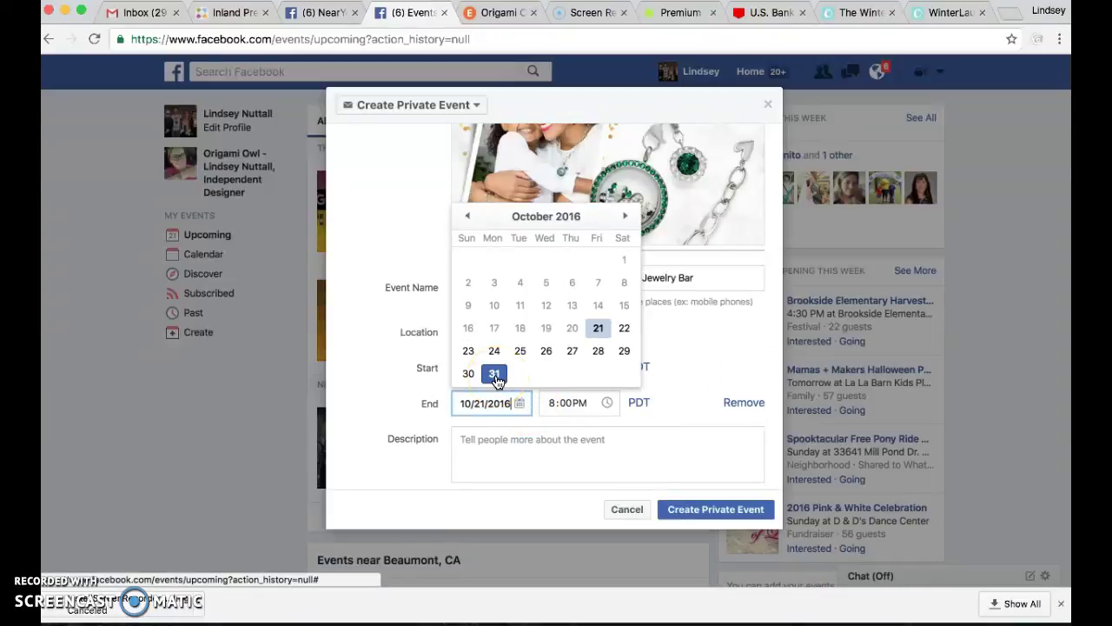
pyautogui.click(494, 375)
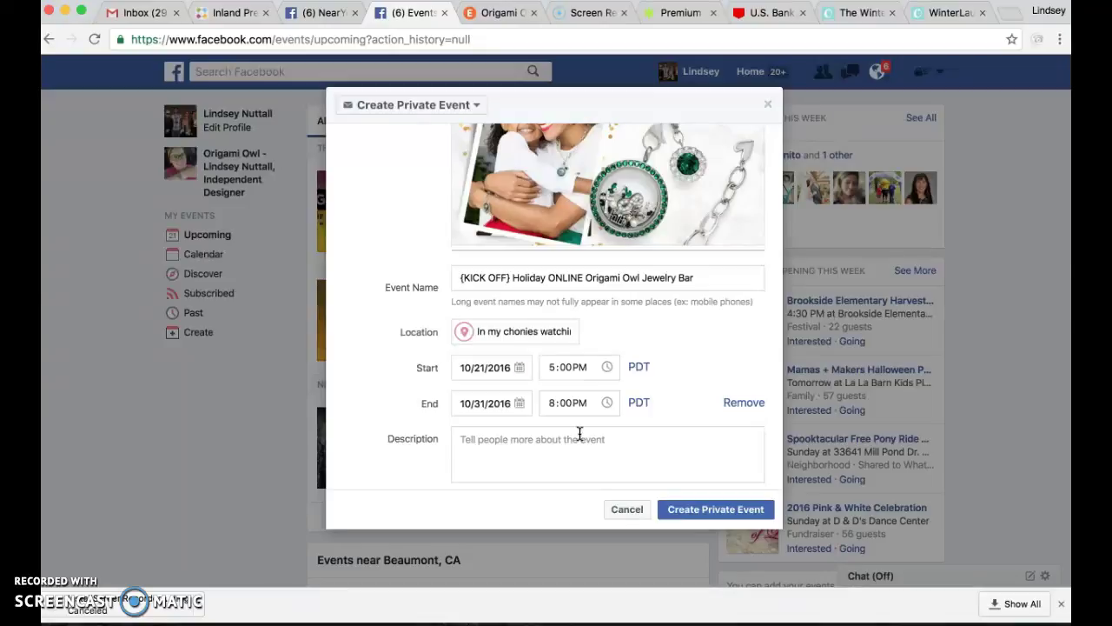
# Enter the event description "Welcome to Origami Owl ONLINE! I just started selling Origami Owl and I am JAZZED to share it with you!!"
pyautogui.scroll(-2, 571, 435)
pyautogui.click(527, 396)
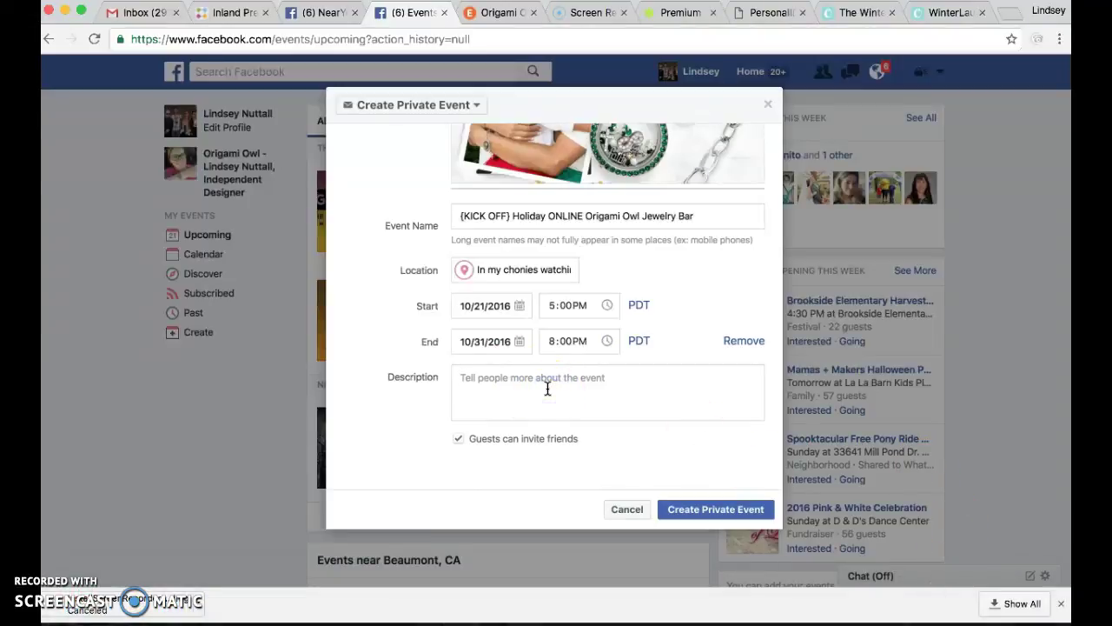
pyautogui.write('Welcome to Origami Owl ONLINE')
pyautogui.write('! I just started')
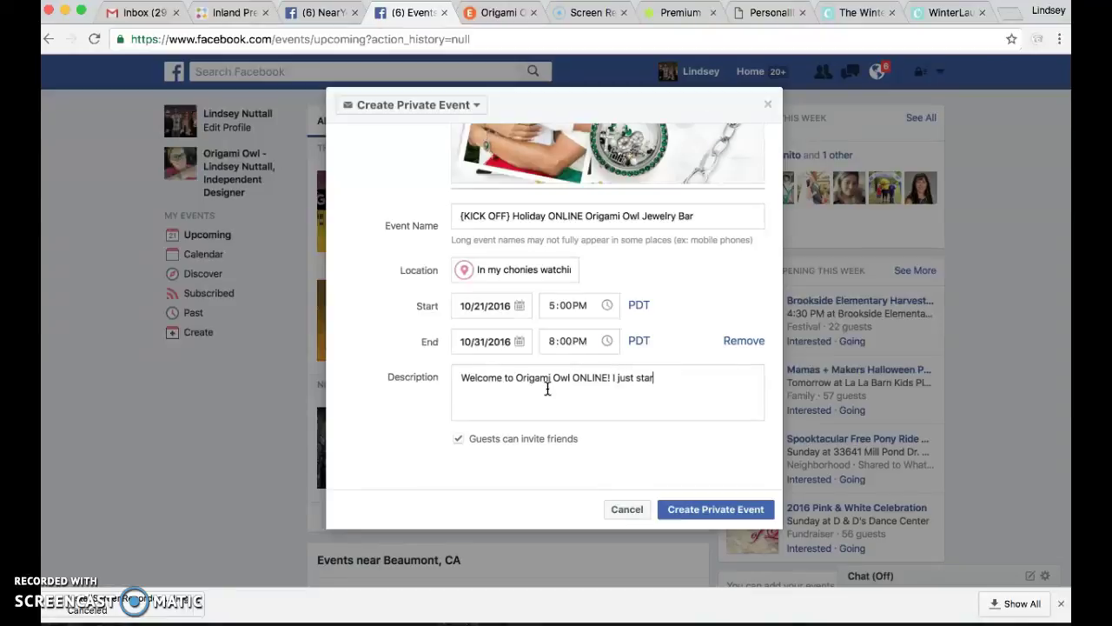
pyautogui.write('Origami Owl and I am')
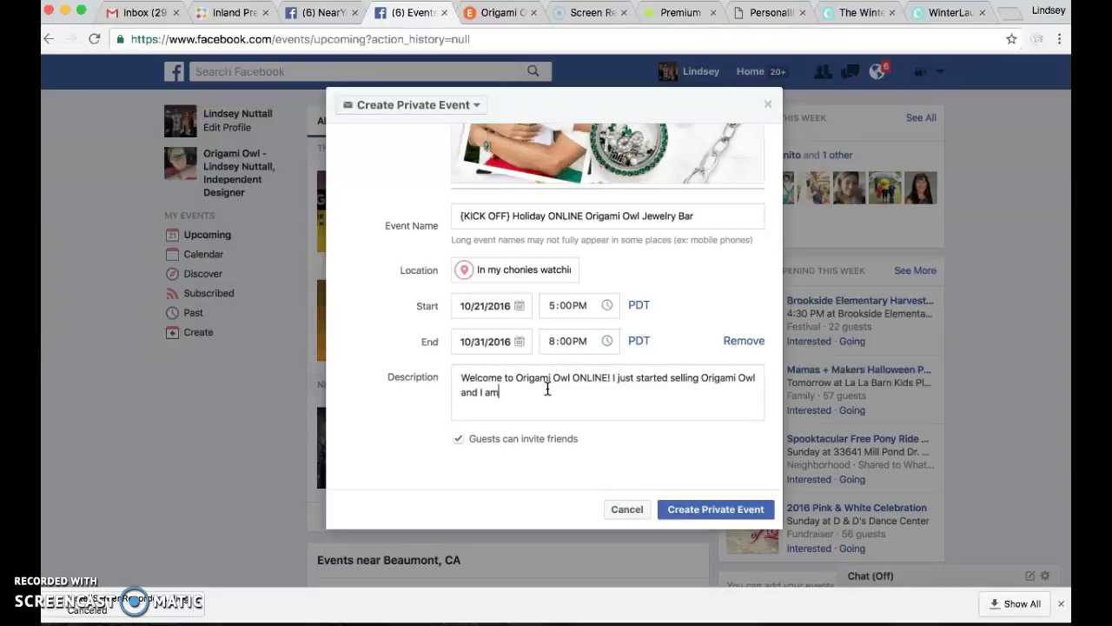
pyautogui.write(' JEZZ')
pyautogui.press('BackSpace')
pyautogui.press('BackSpace')
pyautogui.press('BackSpace')
pyautogui.press('BackSpace')
pyautogui.write('AJAZZED to share it with yo')
pyautogui.press('Return')
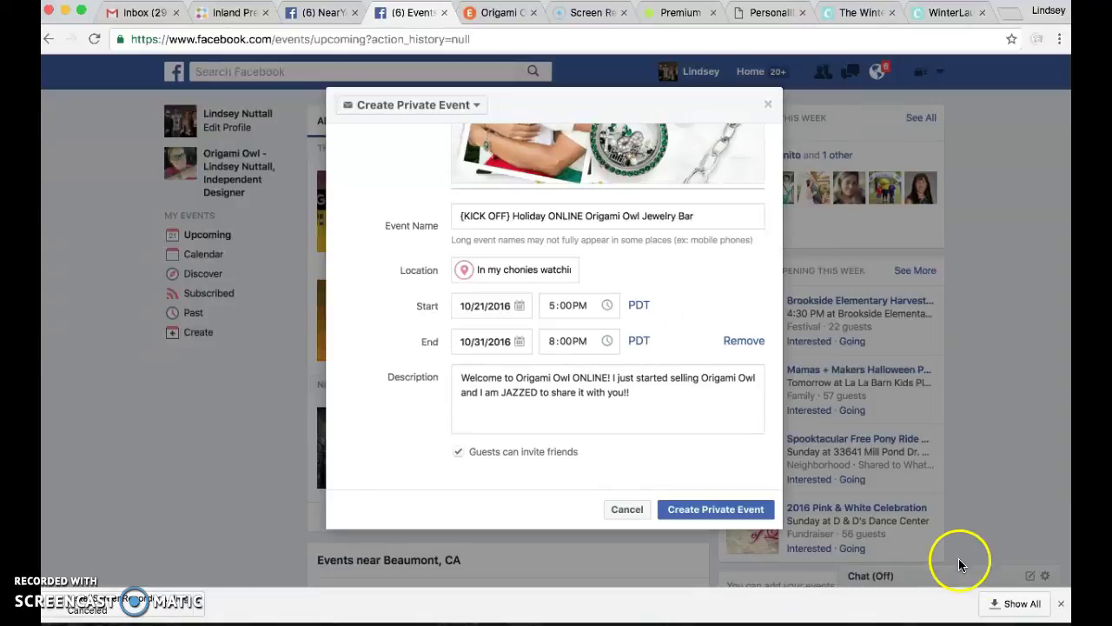
# Switch to the Origami Owl website, log in with the saved designer ID and password, and open the Jewelry Bar Dashboard
pyautogui.click(979, 608)
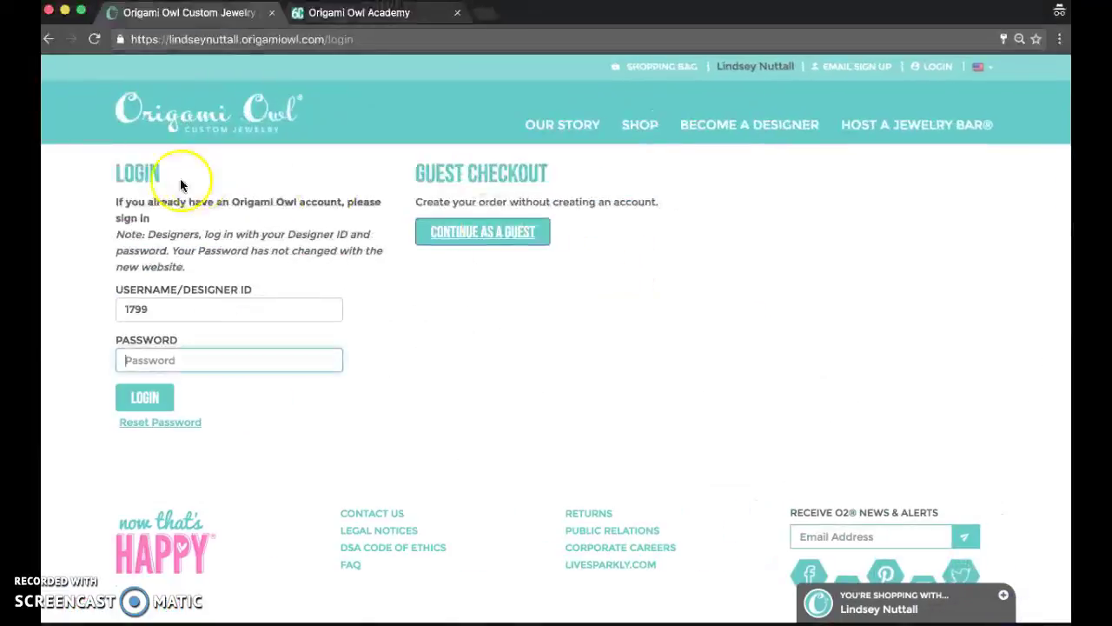
pyautogui.click(160, 311)
pyautogui.press('Down')
pyautogui.press('Return')
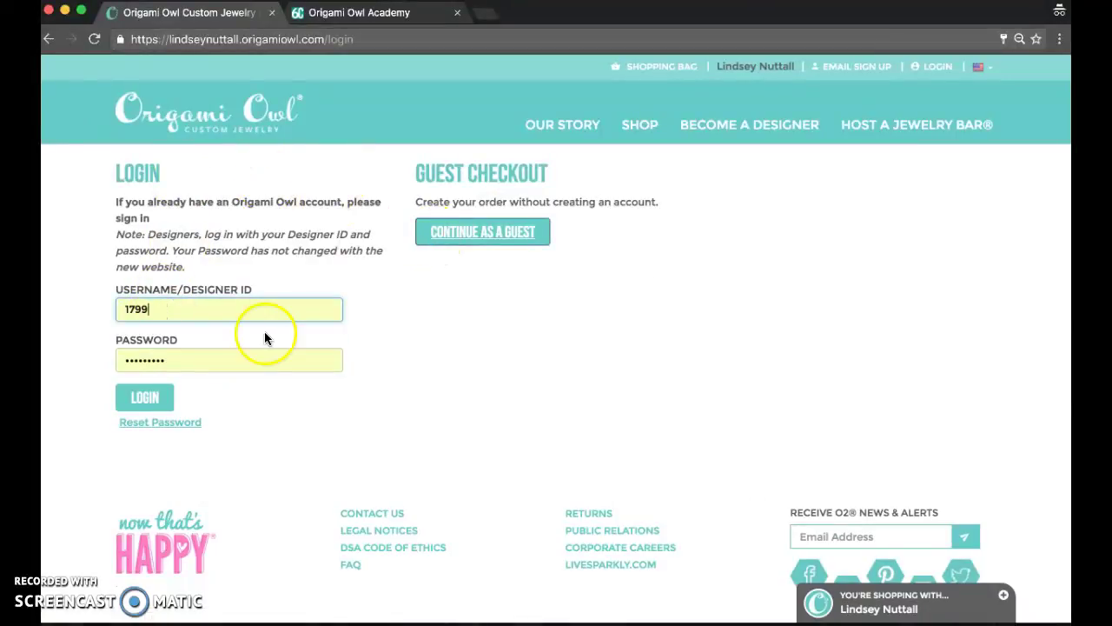
pyautogui.click(149, 397)
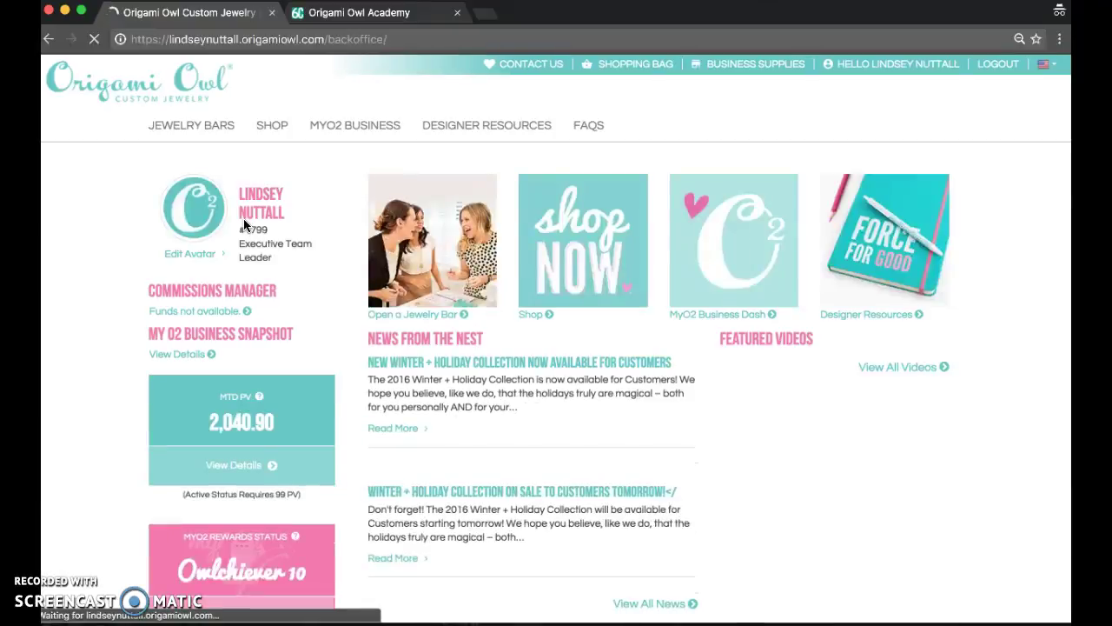
pyautogui.moveTo(165, 126)
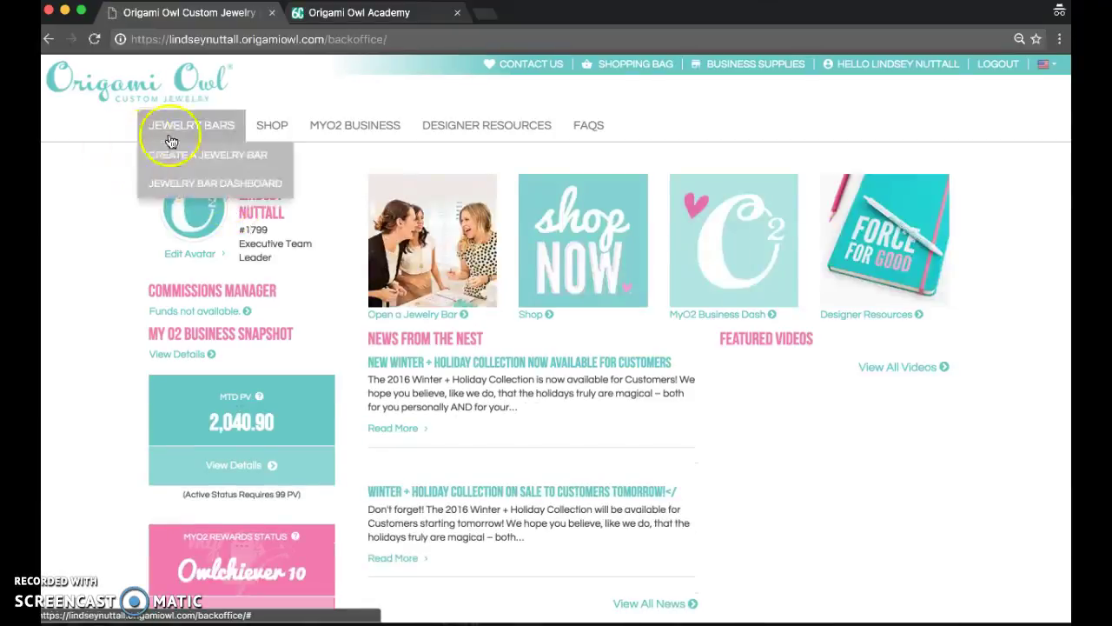
pyautogui.click(189, 191)
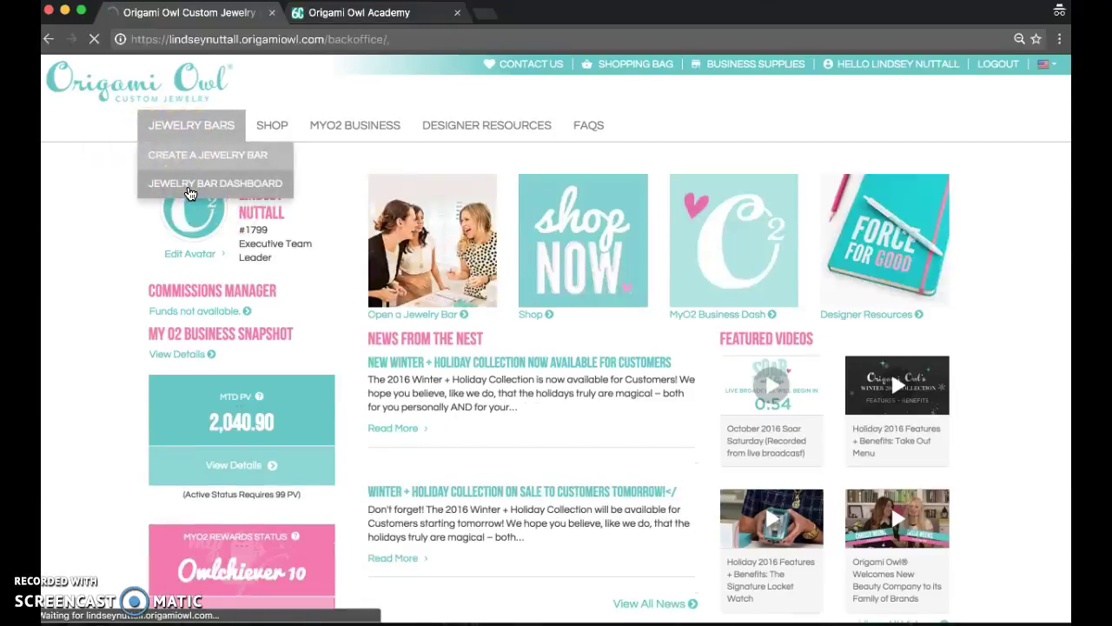
# Open the online jewelry bar with start date 10/16/2016 from the open jewelry bars and copy its shop link
pyautogui.scroll(-2, 603, 405)
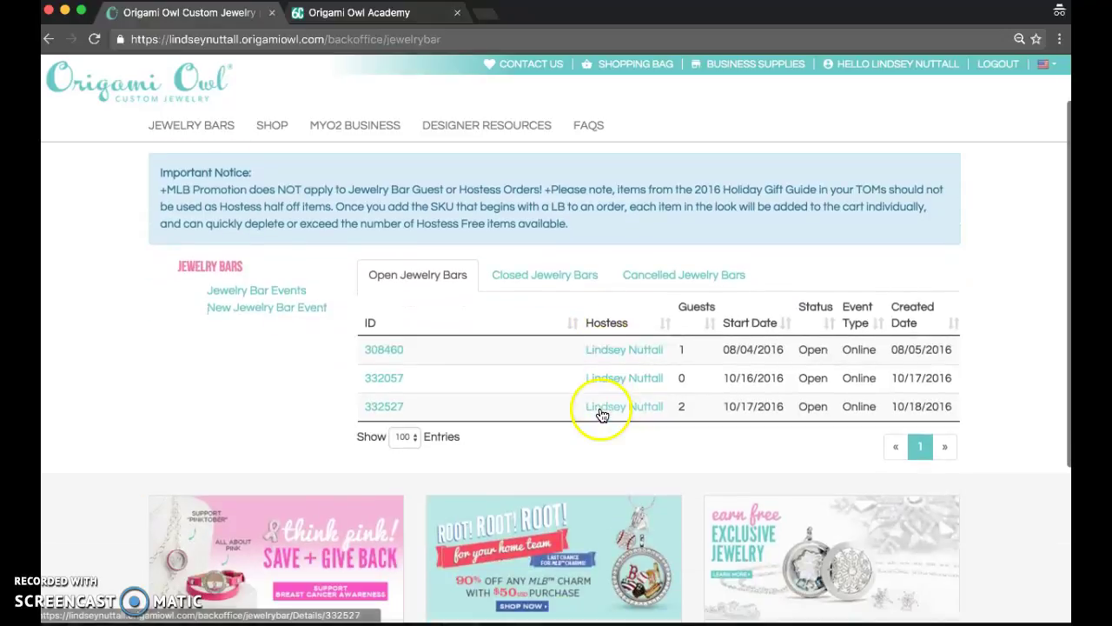
pyautogui.click(621, 382)
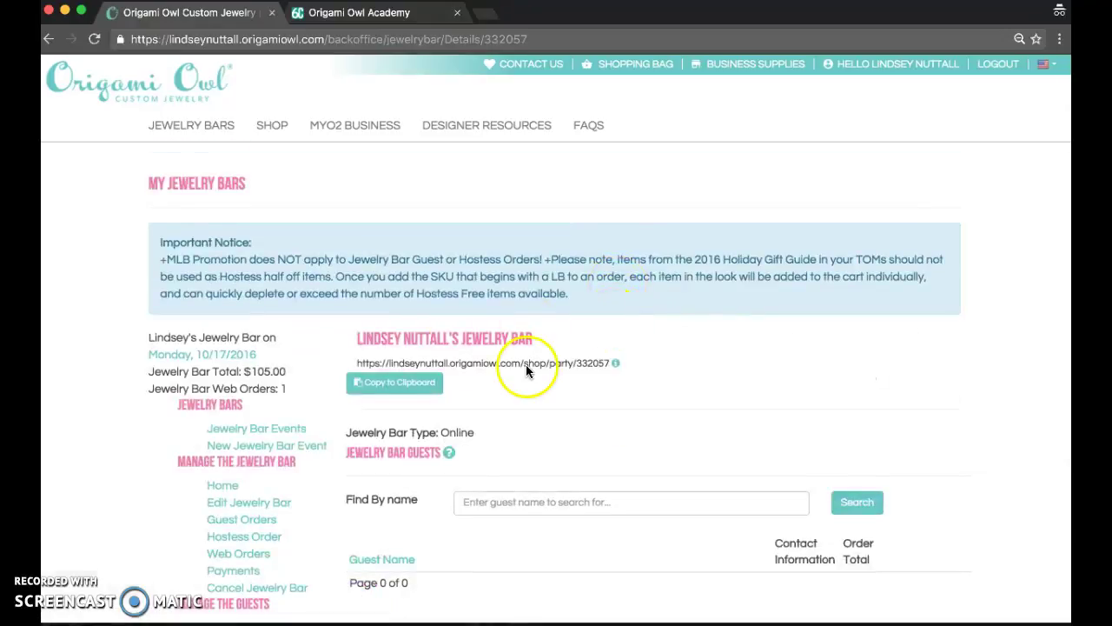
pyautogui.scroll(-2, 526, 364)
pyautogui.moveTo(613, 270); pyautogui.dragTo(374, 265)
pyautogui.press('super+c')
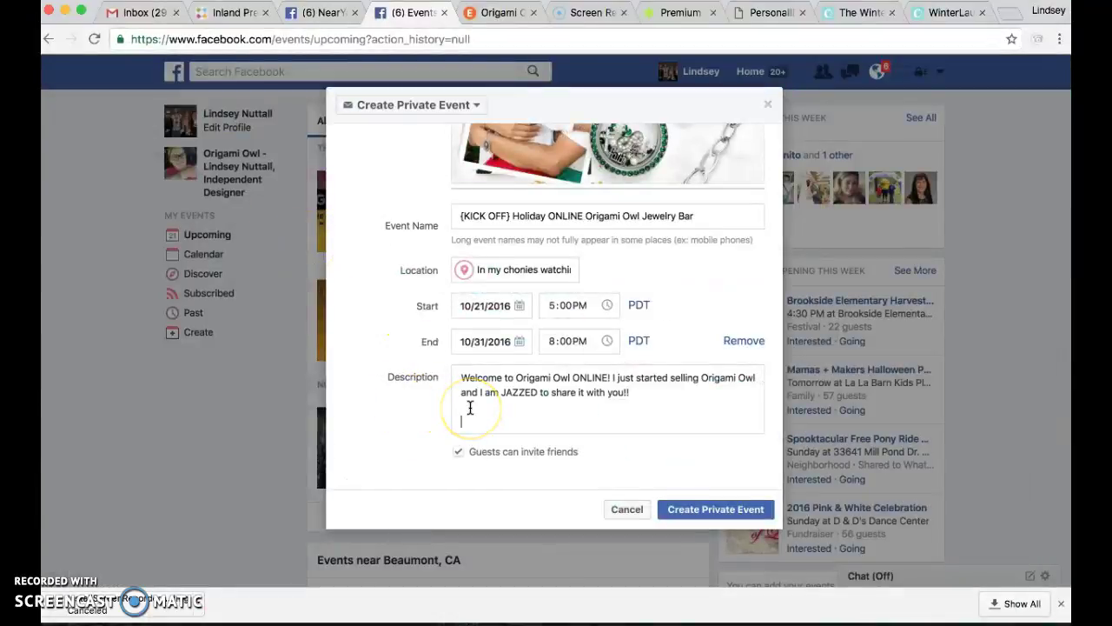
# Switch back to the Facebook event form, paste the jewelry bar shop link below the description text, and create the private event
pyautogui.press('Return')
pyautogui.press('super+v')
pyautogui.press('Return')
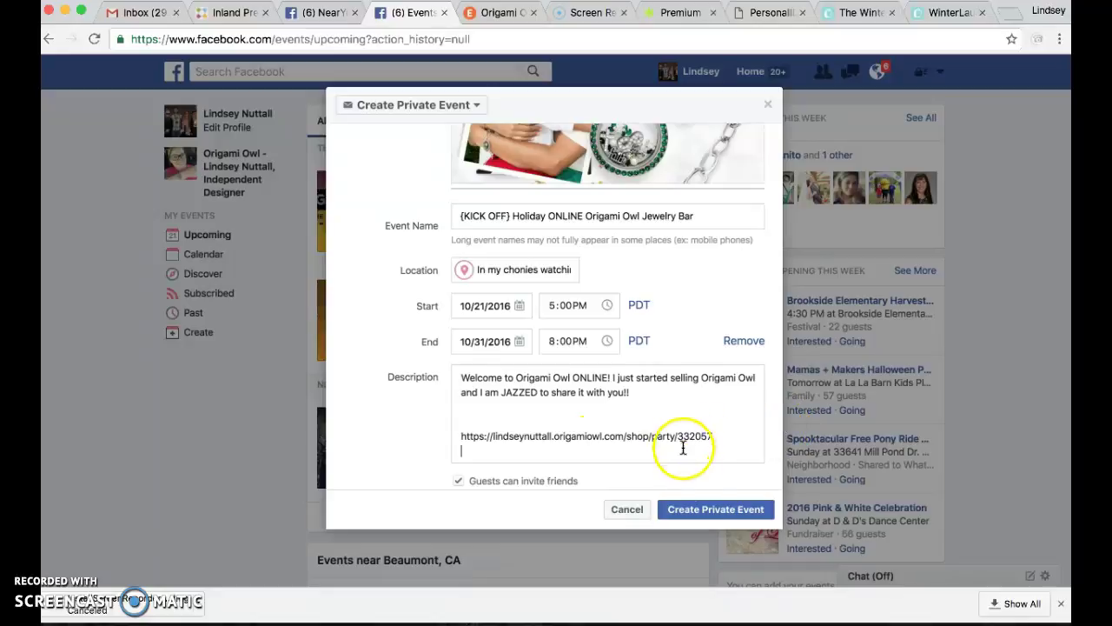
pyautogui.click(697, 515)
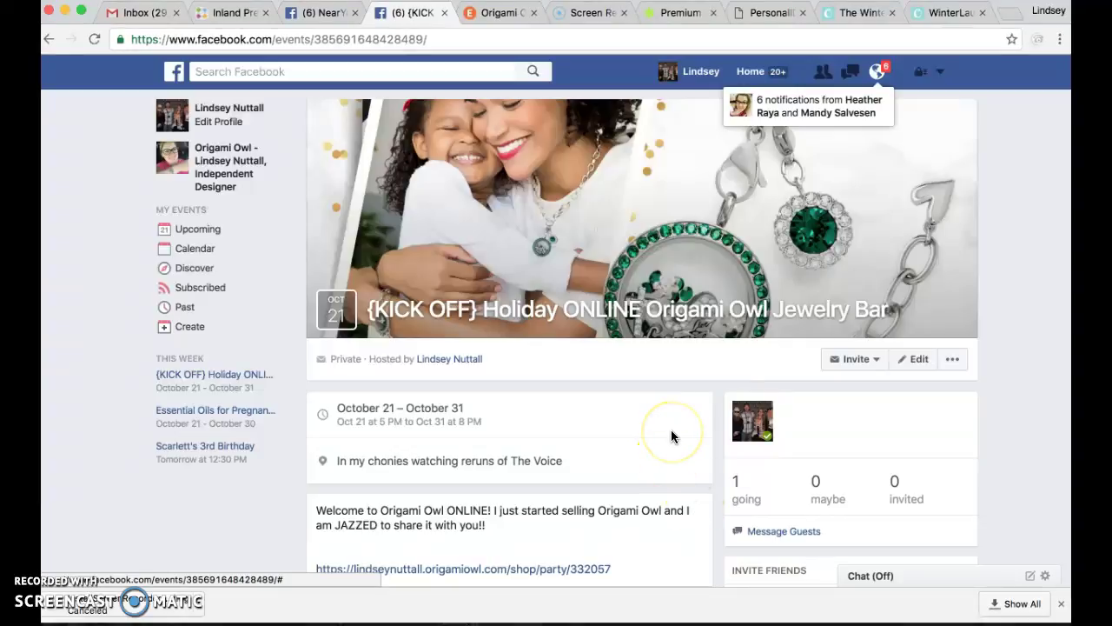
# Invite one Facebook friend, an independent Origami Owl designer from the suggested friends, to the event and send the invite
pyautogui.moveTo(434, 366)
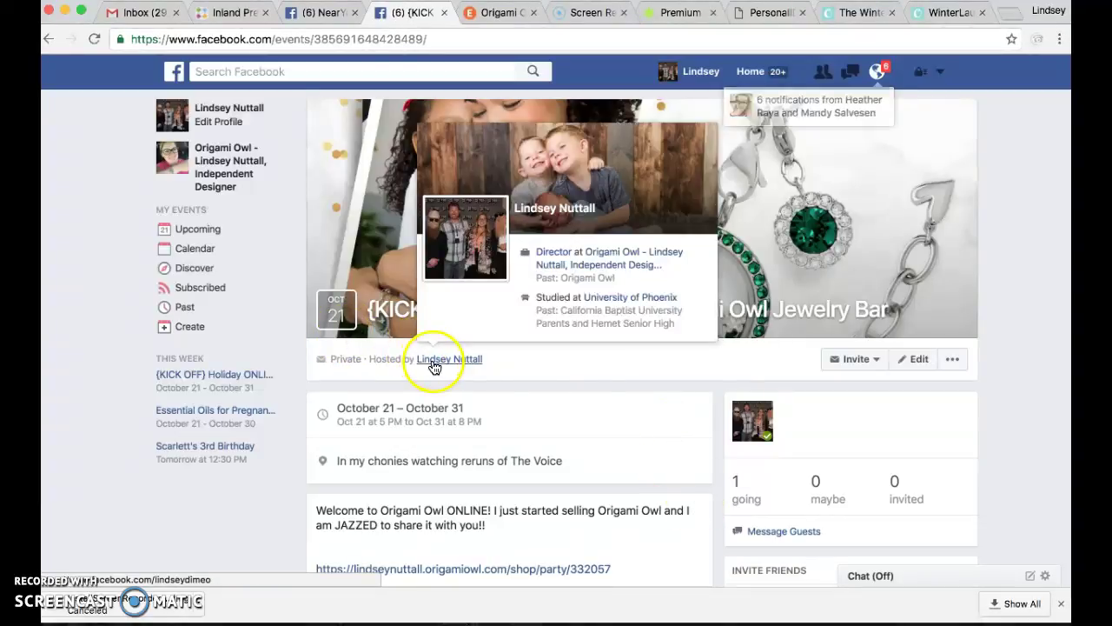
pyautogui.scroll(-5, 677, 399)
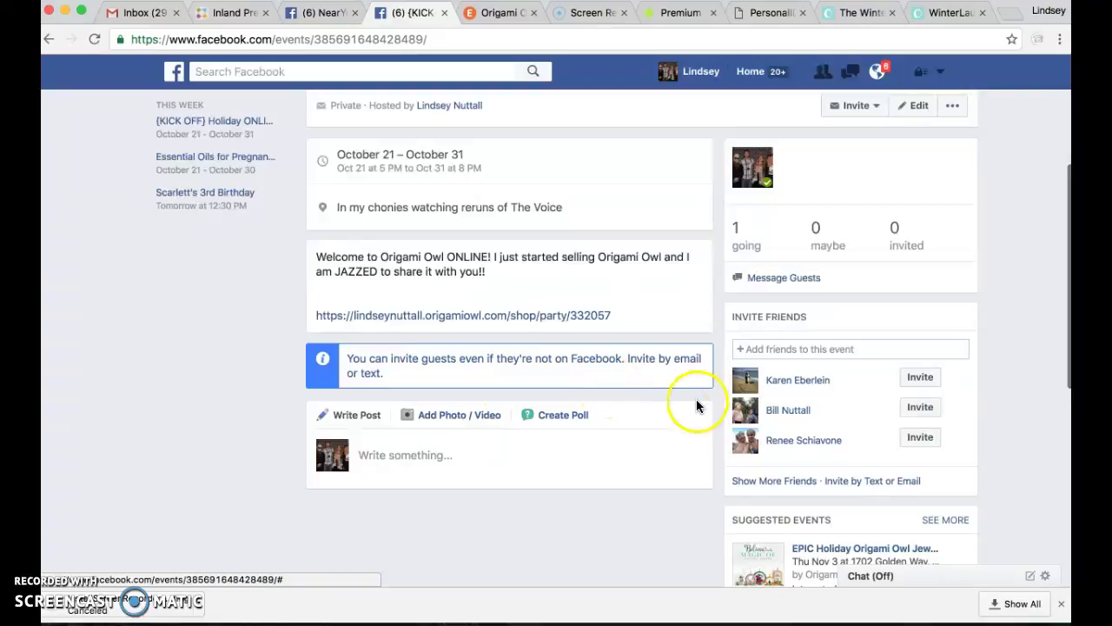
pyautogui.scroll(2, 565, 426)
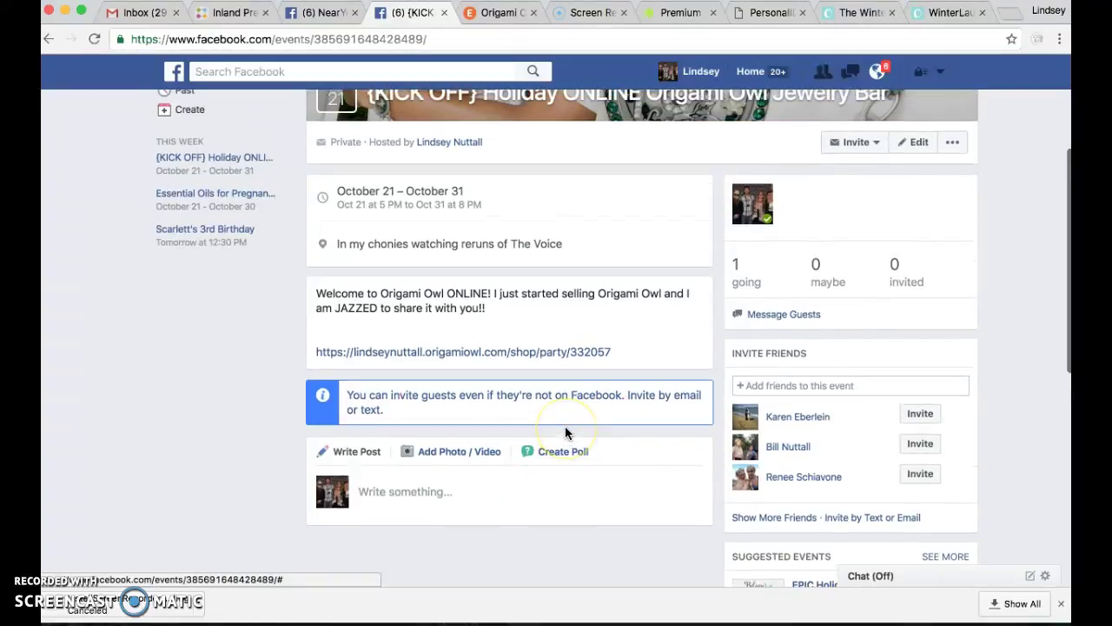
pyautogui.scroll(1, 565, 432)
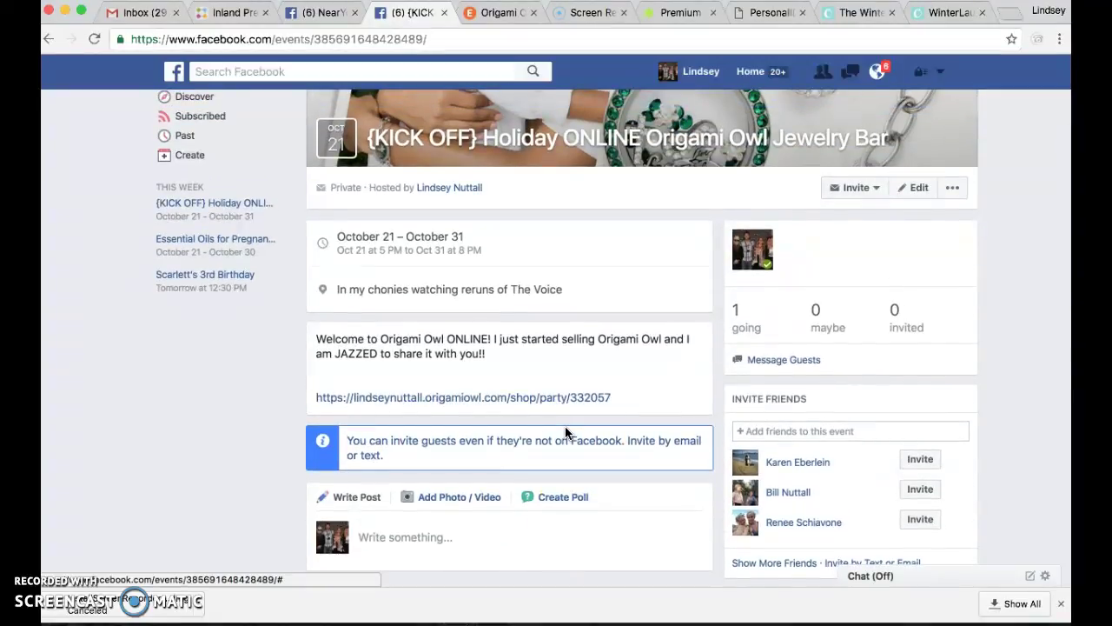
pyautogui.click(852, 192)
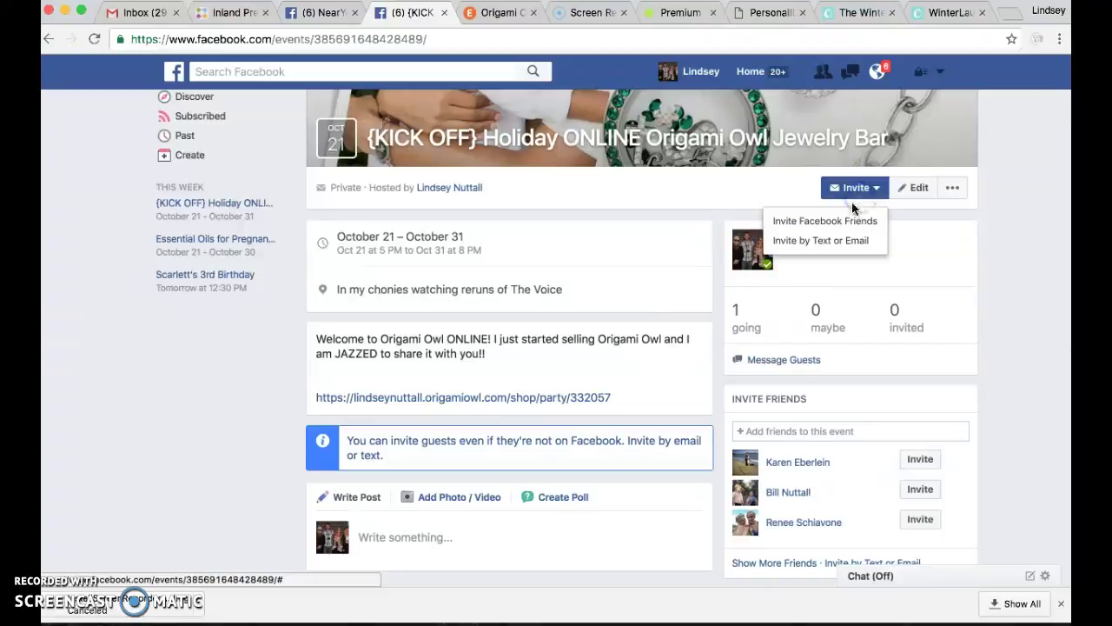
pyautogui.click(824, 223)
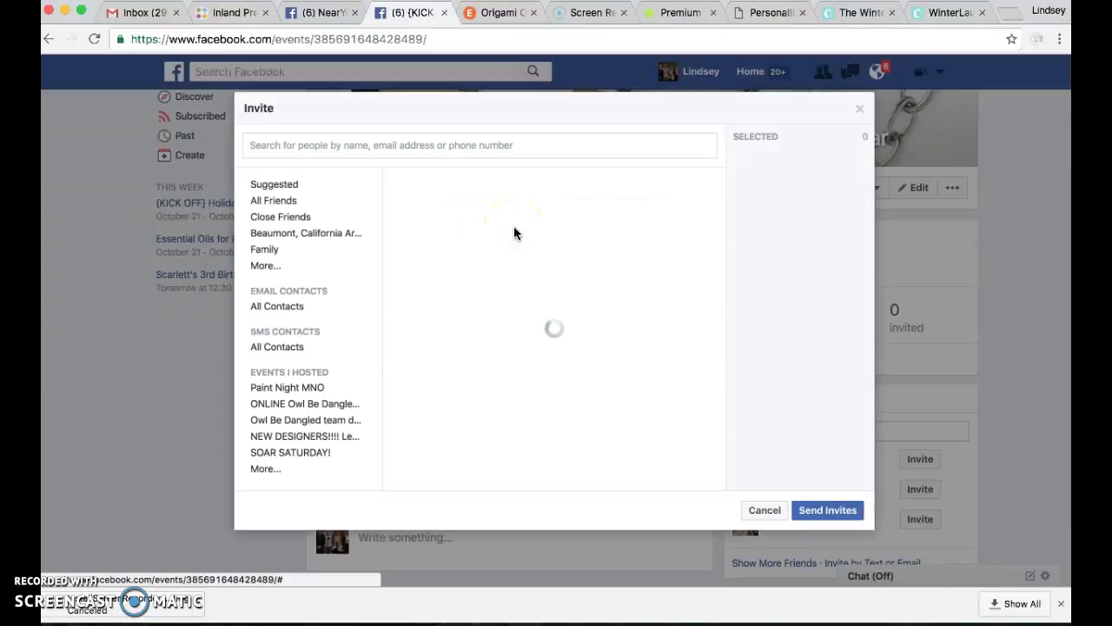
pyautogui.scroll(-1, 340, 292)
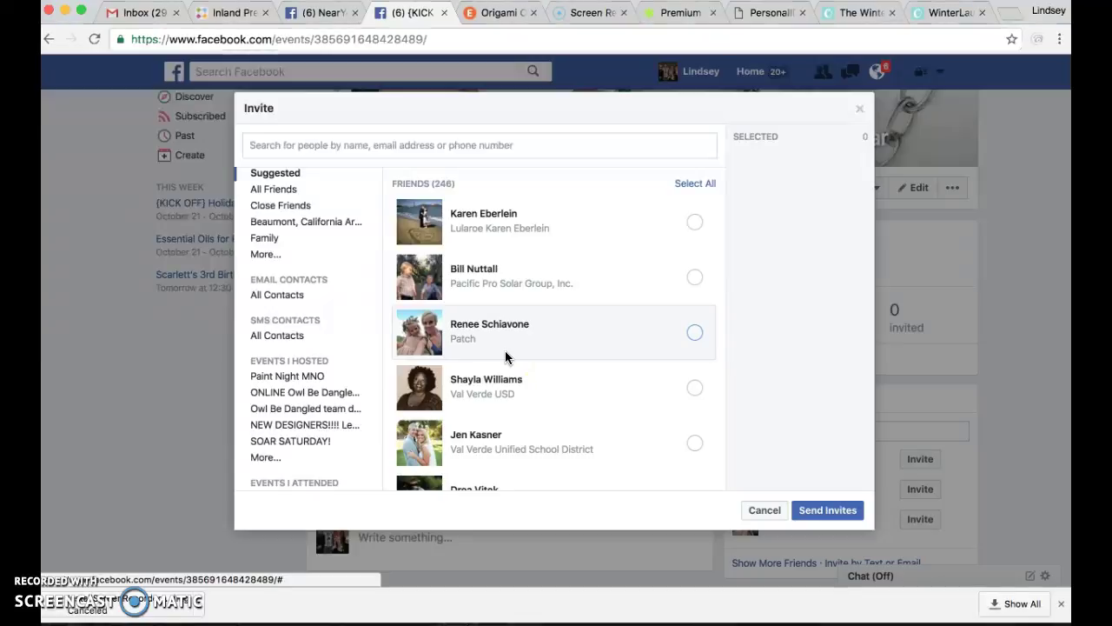
pyautogui.scroll(-5, 581, 398)
pyautogui.click(632, 362)
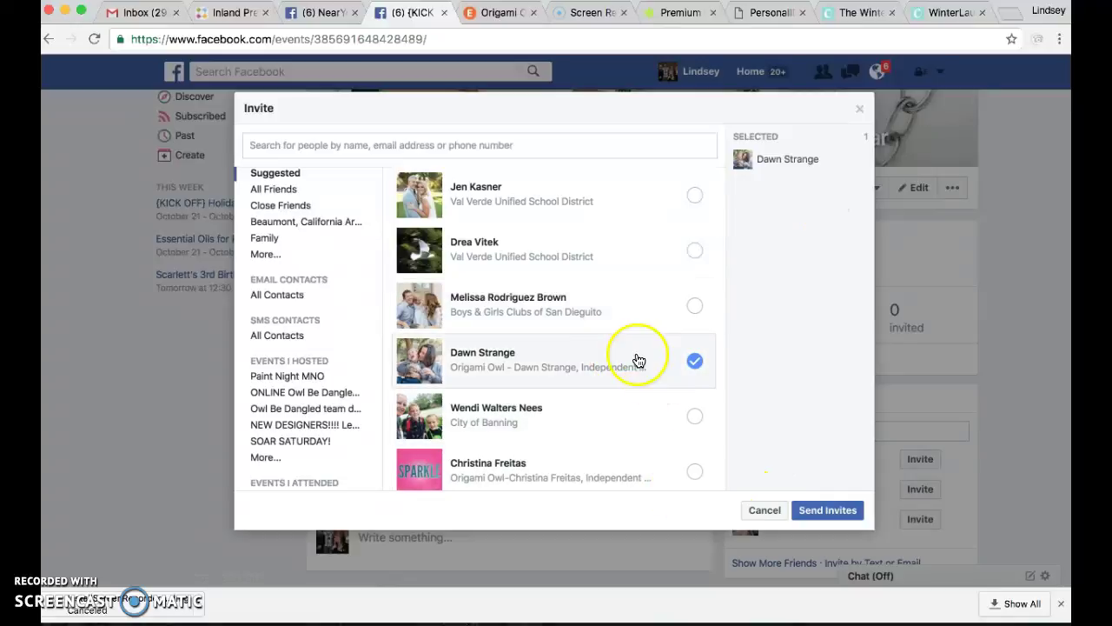
pyautogui.click(827, 513)
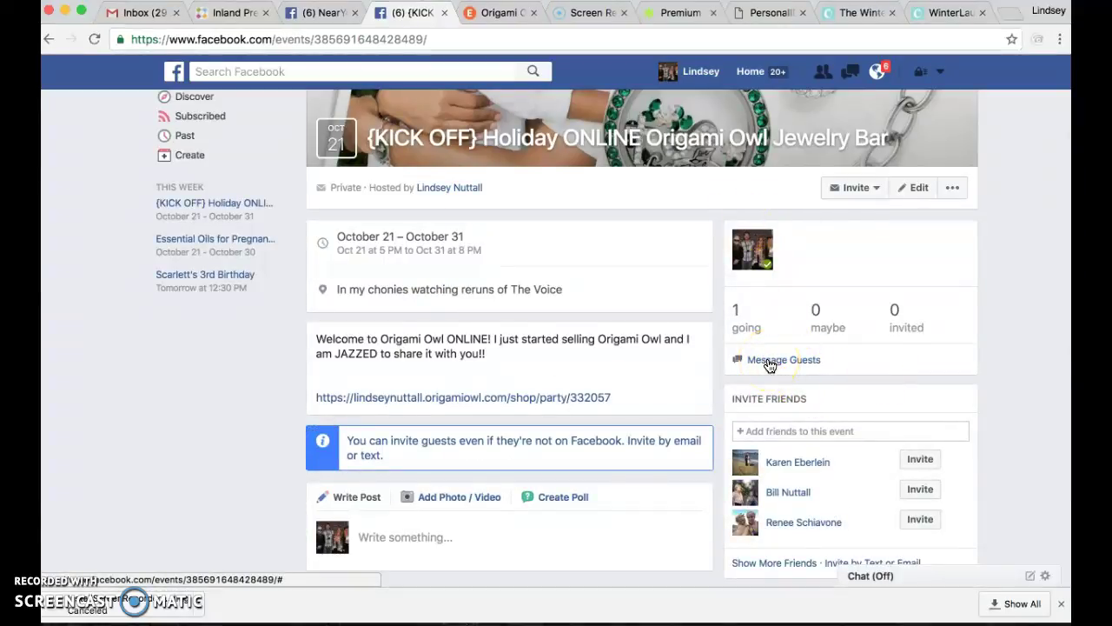
# Start a message to the event's guests and choose the invited friend as its recipient
pyautogui.click(769, 365)
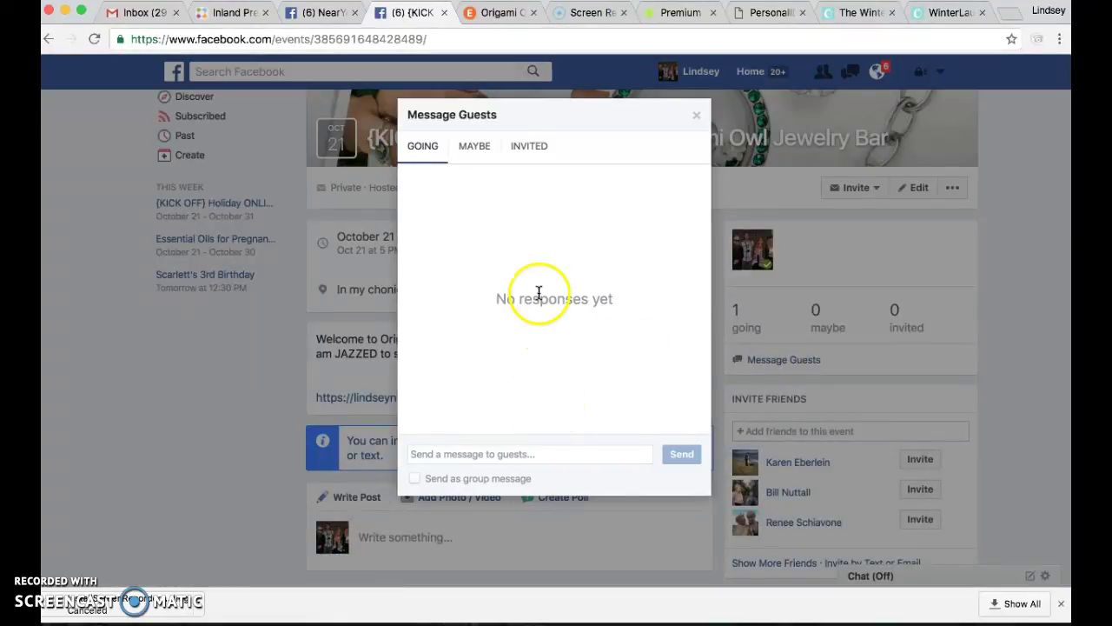
pyautogui.click(529, 146)
pyautogui.click(684, 225)
pyautogui.click(533, 455)
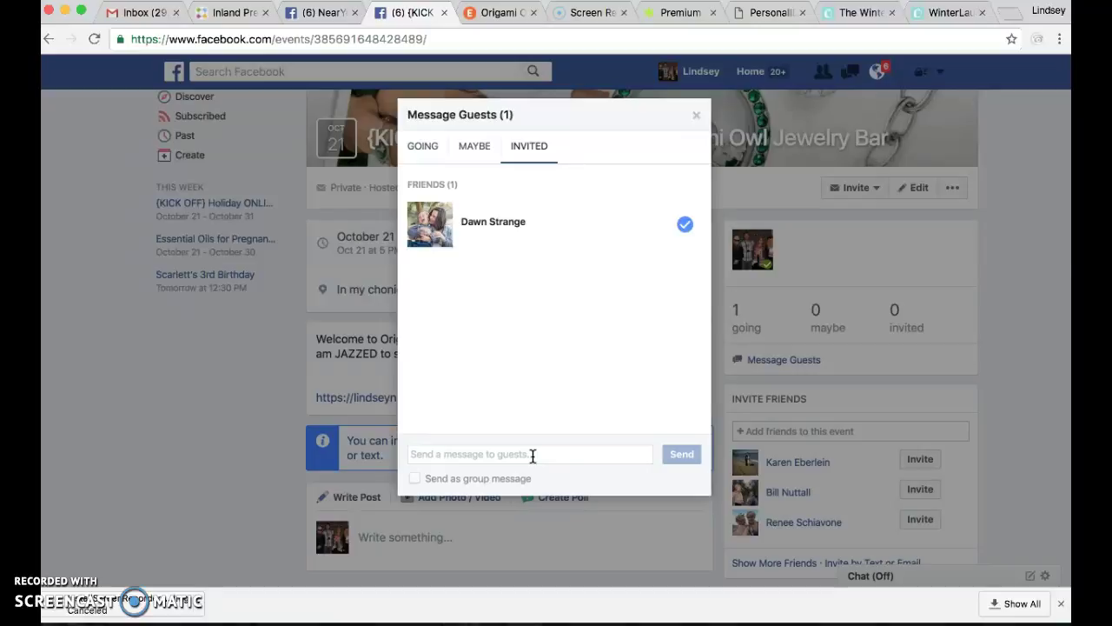
# Write a greeting to the guest and "I just started selling Origami Owl! I started my own business! Can you believe it!!!"
pyautogui.write('Dearest Dawn,')
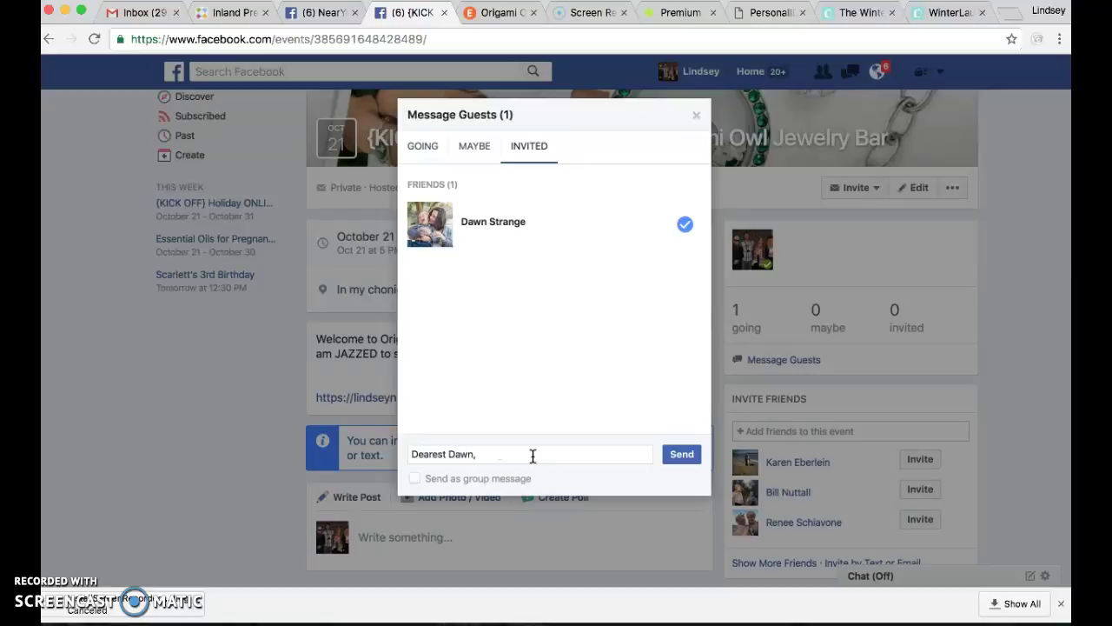
pyautogui.press('Return')
pyautogui.write('I just started sell')
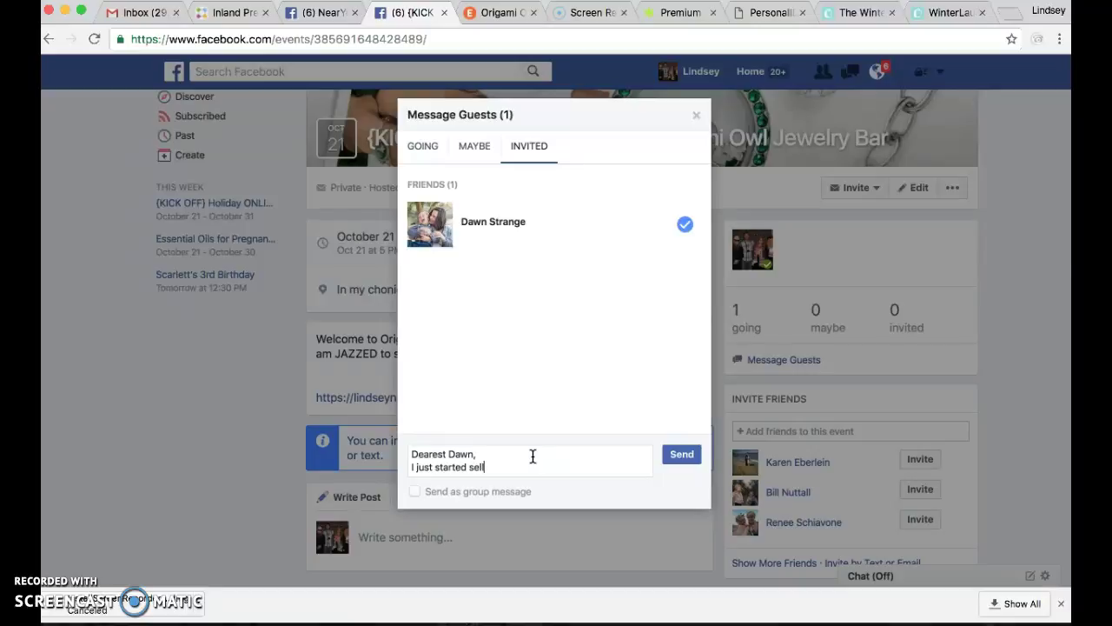
pyautogui.write('ing Origami Owl! I started my ow')
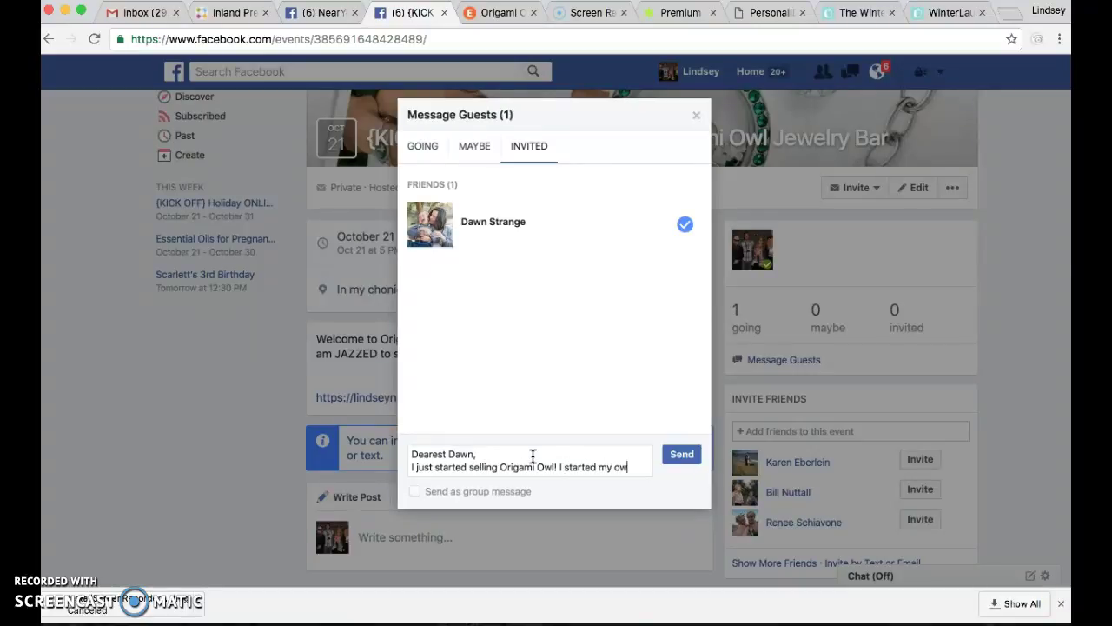
pyautogui.write('n business! Can you blie')
pyautogui.press('BackSpace')
pyautogui.write('elieve it!!!')
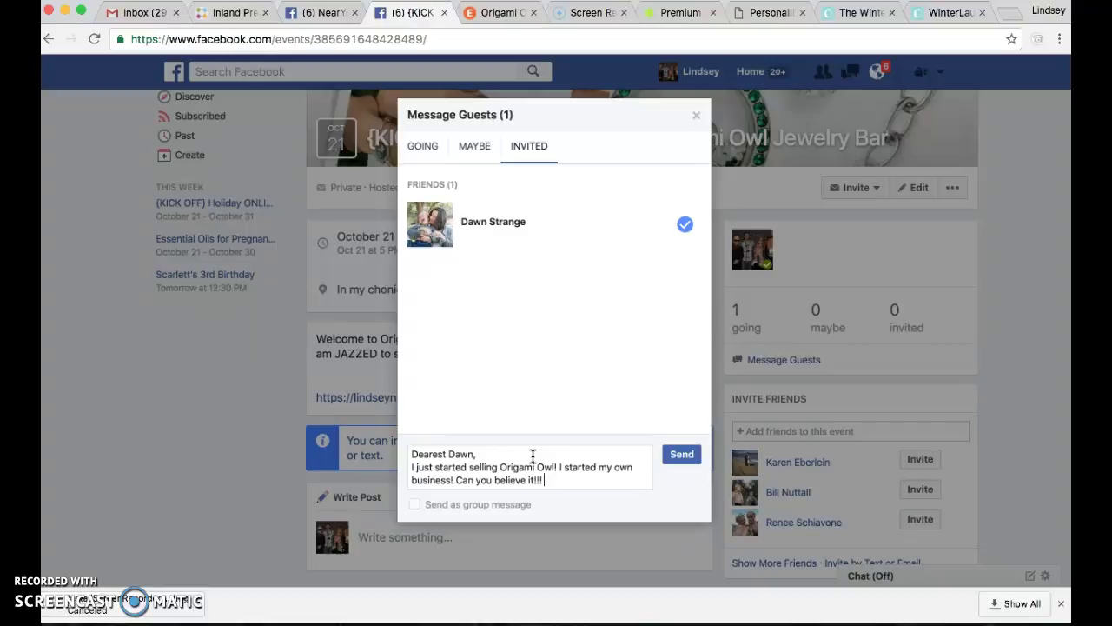
# Continue the message with "I would love to show you the holiday product and introduce you to how we tell stories with jewelry!"
pyautogui.write(' I would love to show y')
pyautogui.write('ou')
pyautogui.write(' the holiday prod')
pyautogui.write('uct and introsu')
pyautogui.press('BackSpace')
pyautogui.press('BackSpace')
pyautogui.write('duce you to ')
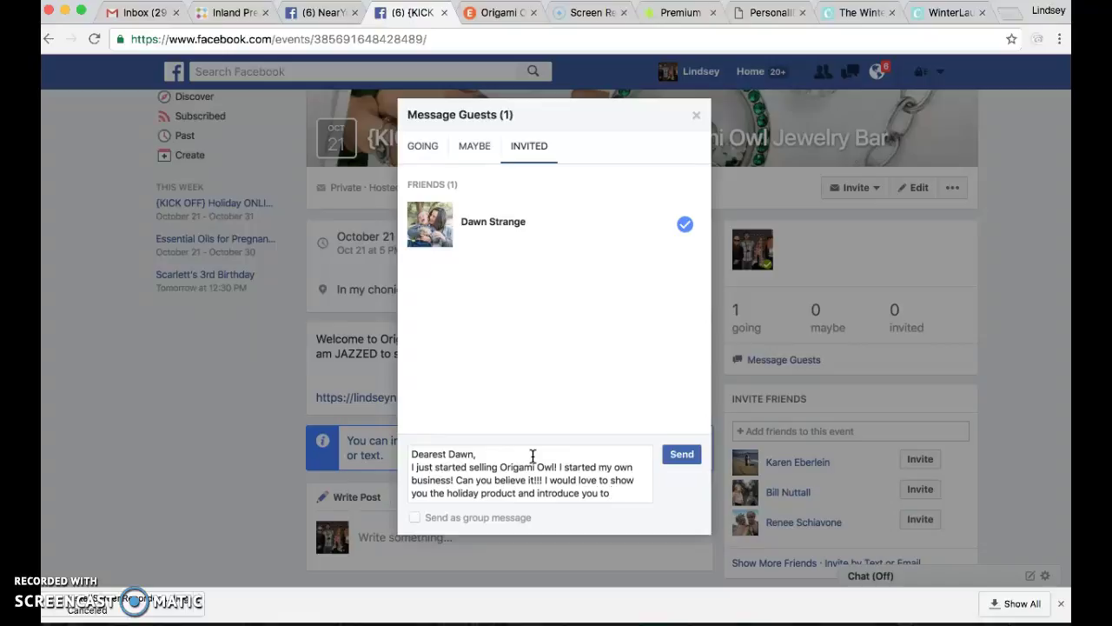
pyautogui.write('how we tell stories with jewelr')
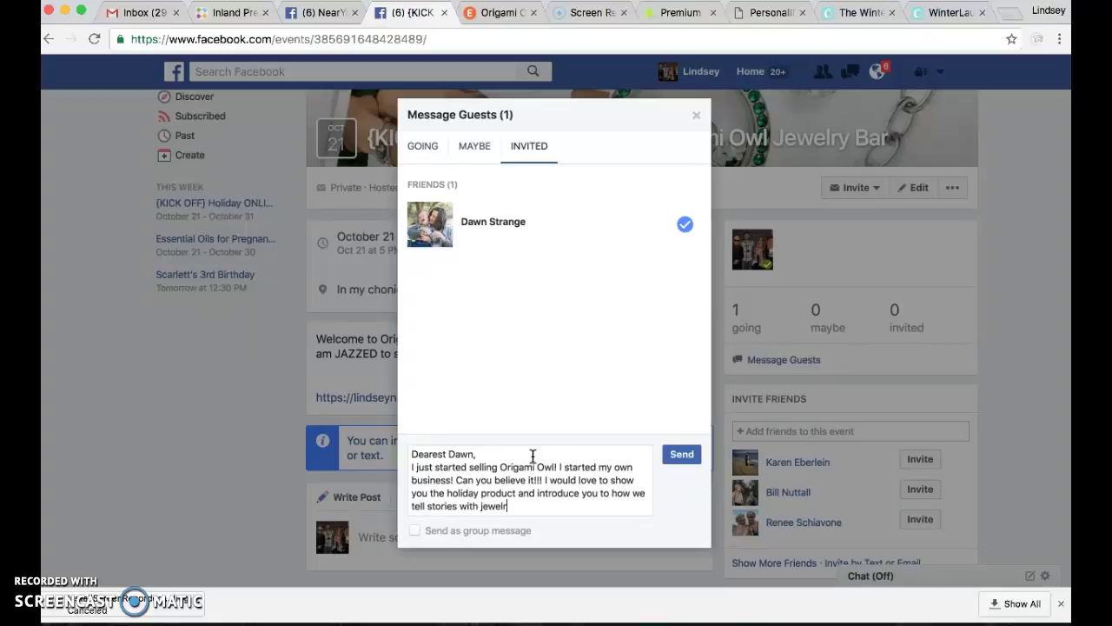
pyautogui.write('y!')
pyautogui.press('Return')
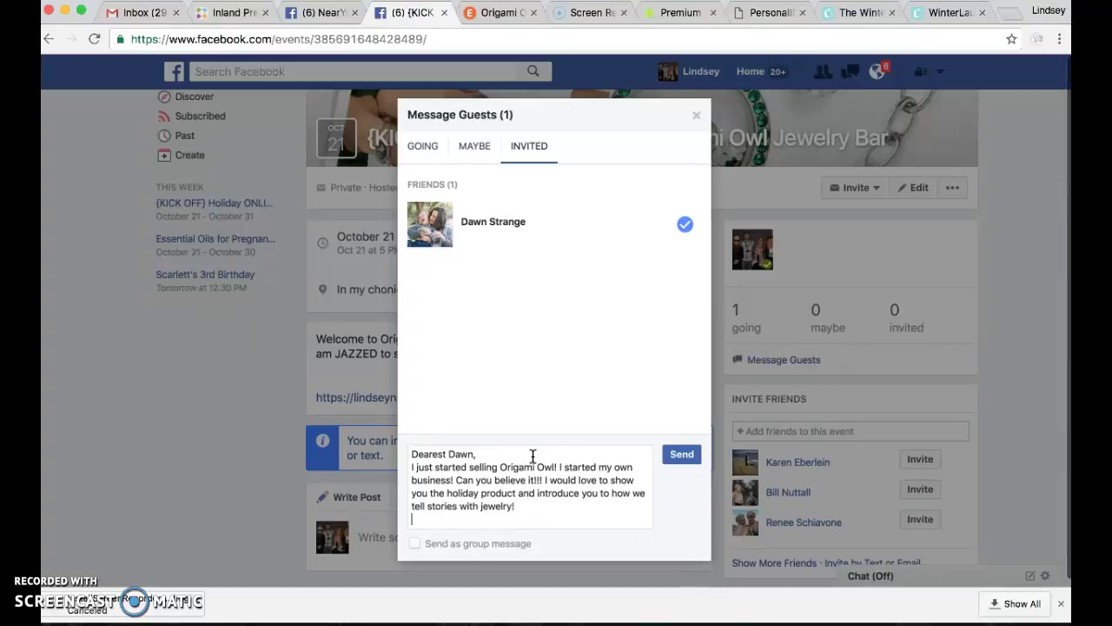
# Add to the message "AND OMG the watch in INSANELY amazing!!! I so hope you can join me at my event! PS...I will have wine!! :)"
pyautogui.write('AND OMG ')
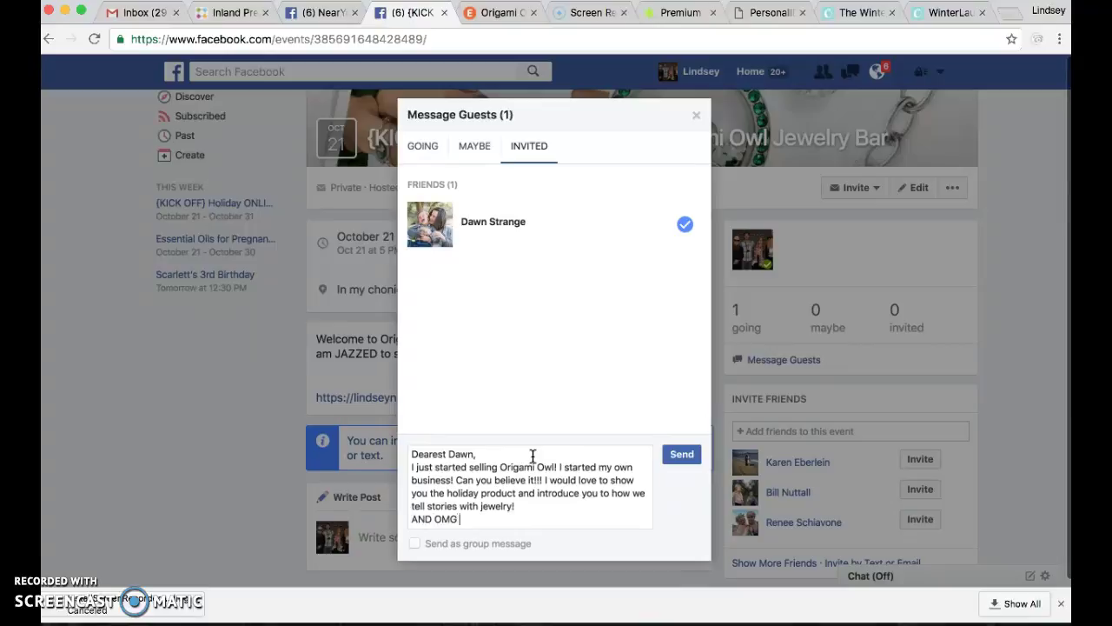
pyautogui.write('the watch in INSANELY amazing!!!')
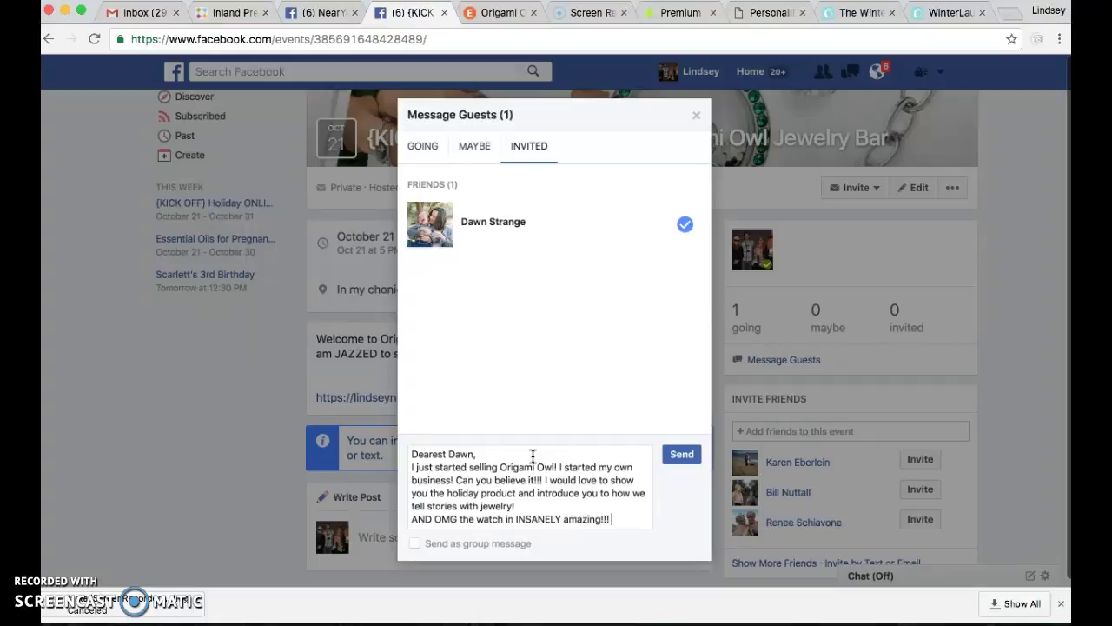
pyautogui.write(' I so hope you')
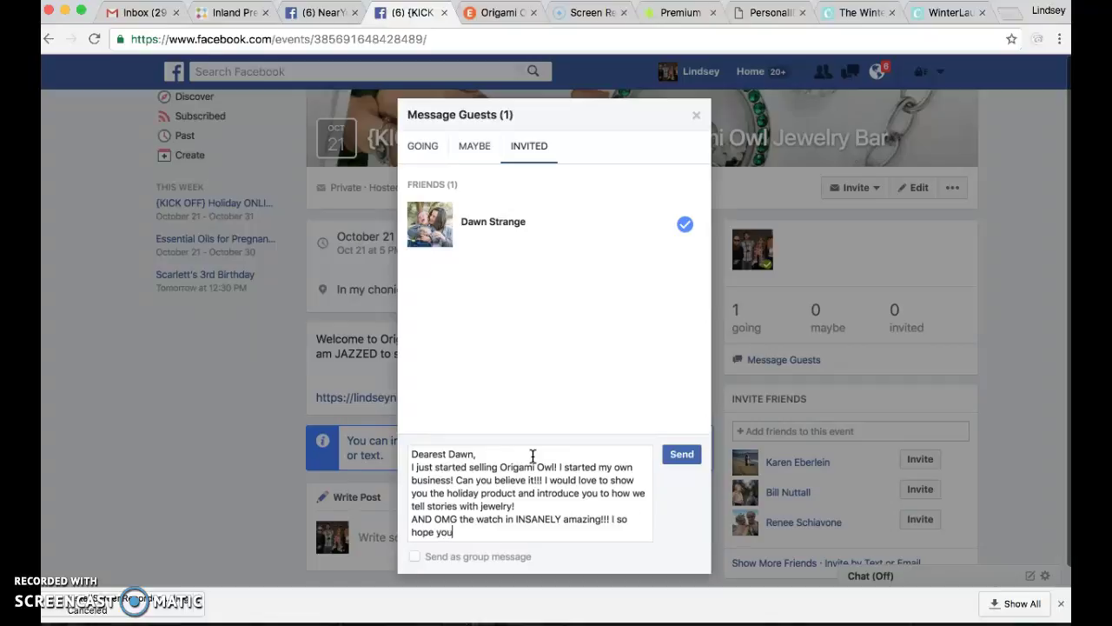
pyautogui.write(' can join me at my event! PS...I will have')
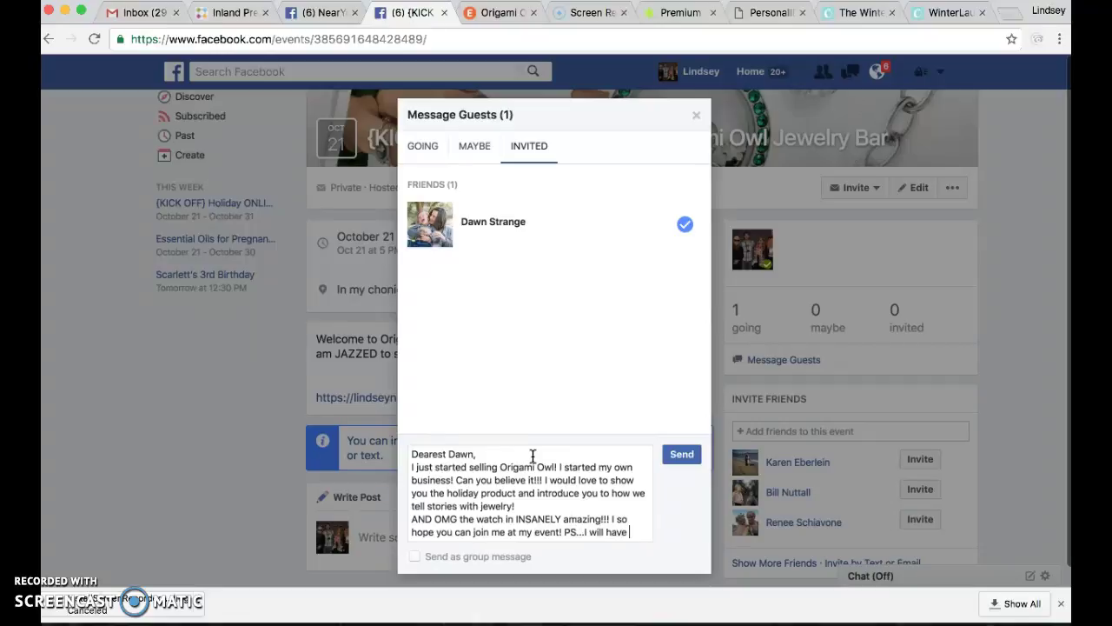
pyautogui.write(' wine!!')
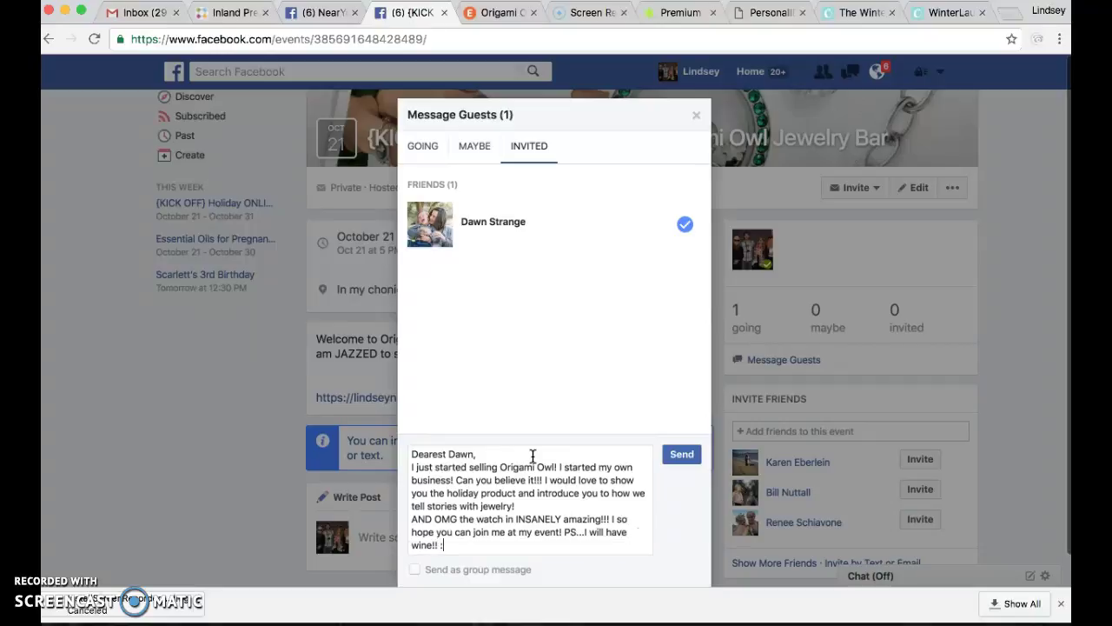
pyautogui.write(' :)')
# Sign the message with "Love," and the sender's first name, send it to the guest, and dismiss the confirmation
pyautogui.press('Return')
pyautogui.write('Love, Lindsey')
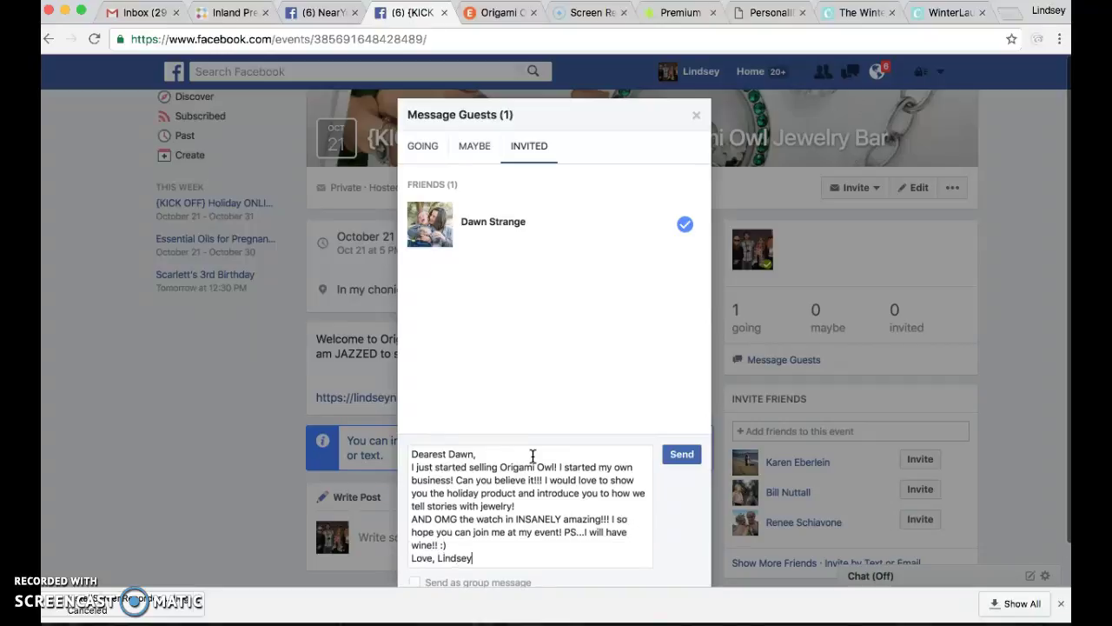
pyautogui.click(681, 454)
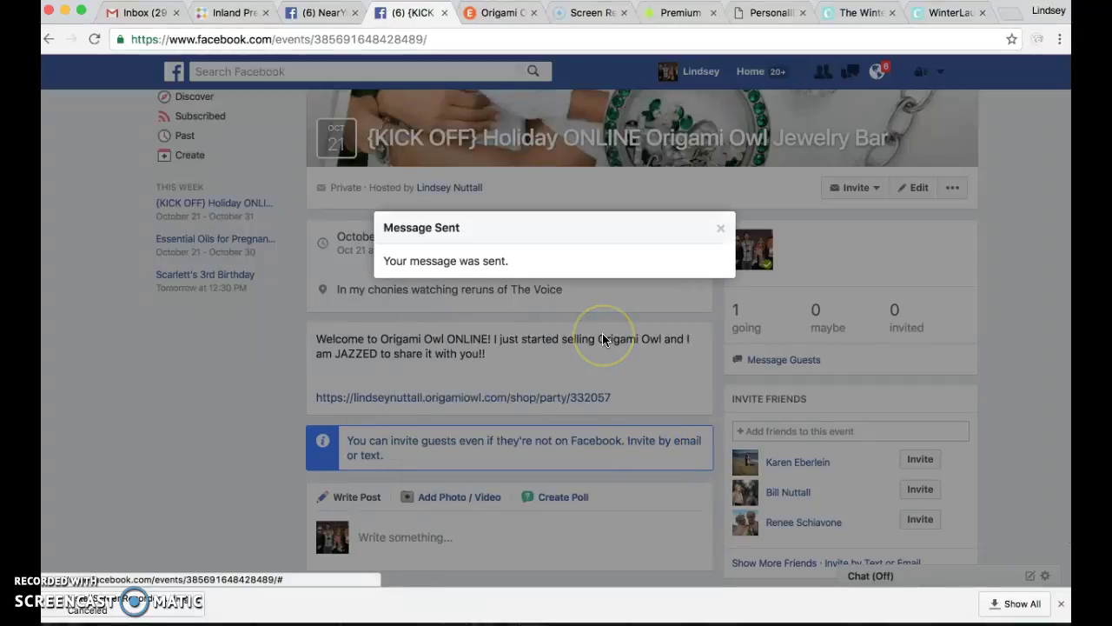
pyautogui.click(603, 333)
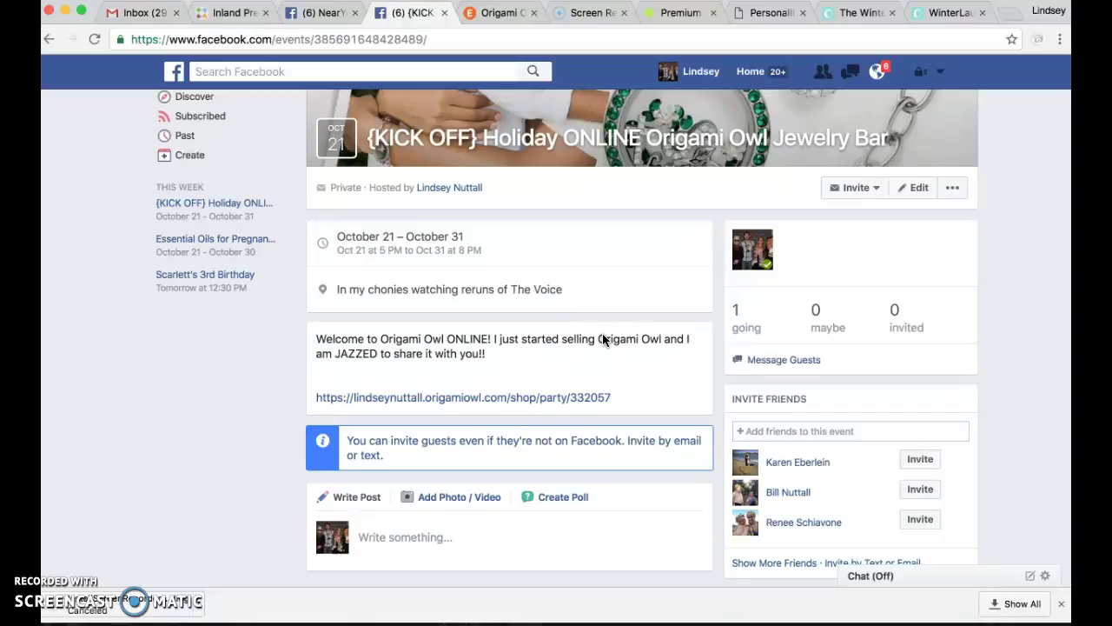
# Copy the jewelry bar shop link from the event description and publish it as a post in the event
pyautogui.scroll(-2, 850, 491)
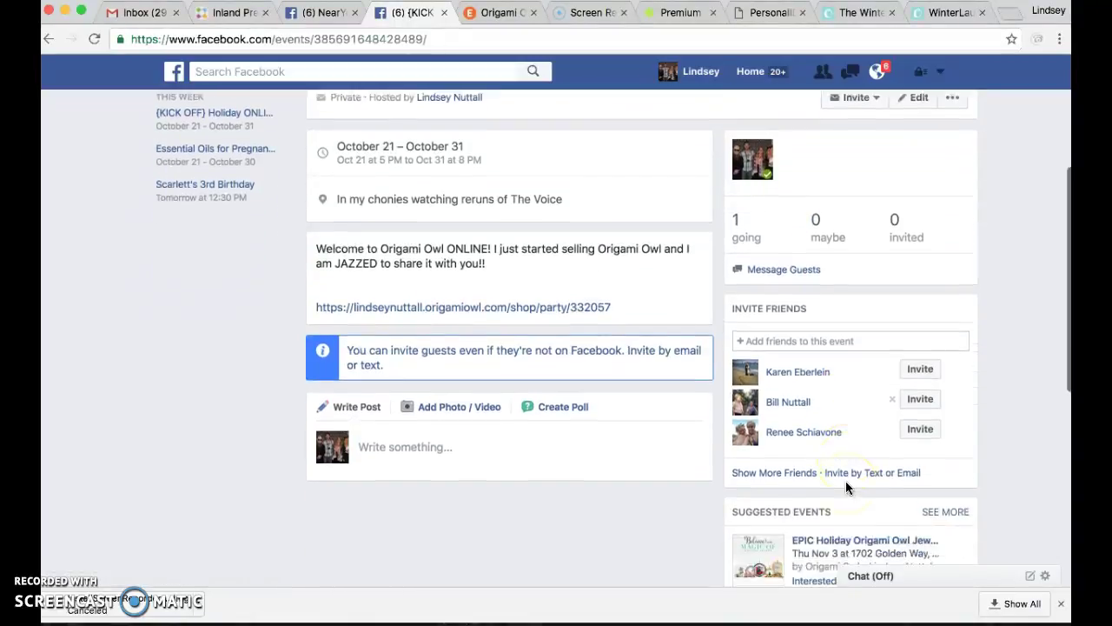
pyautogui.scroll(-1, 846, 488)
pyautogui.moveTo(611, 261); pyautogui.dragTo(323, 260)
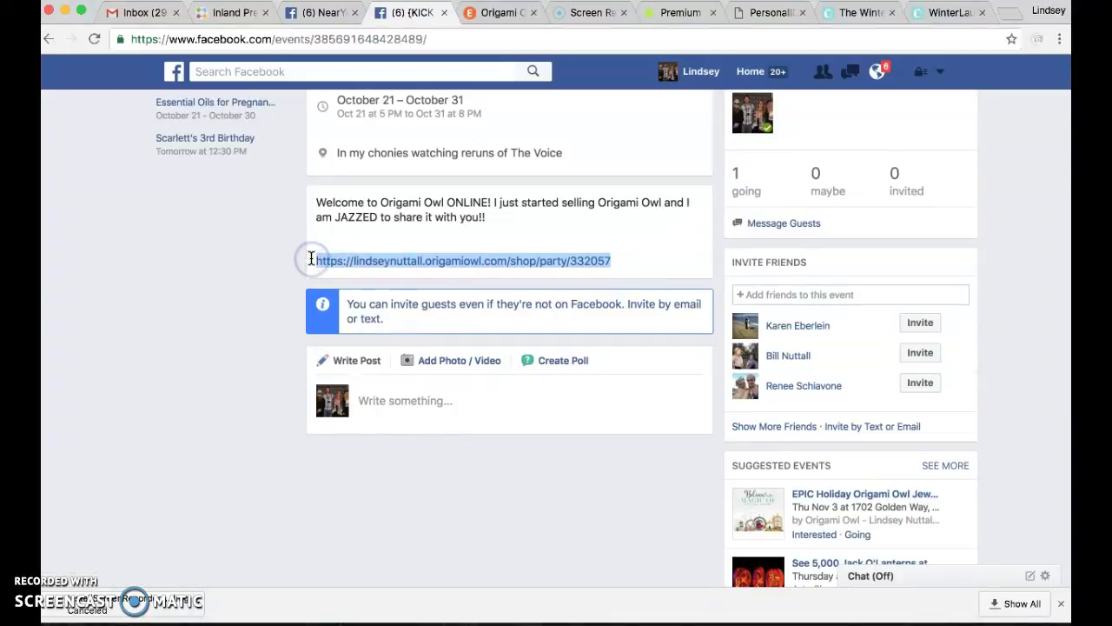
pyautogui.click(400, 398)
pyautogui.write('https://lindseynuttall.origamiowl.com/shop/party/332057')
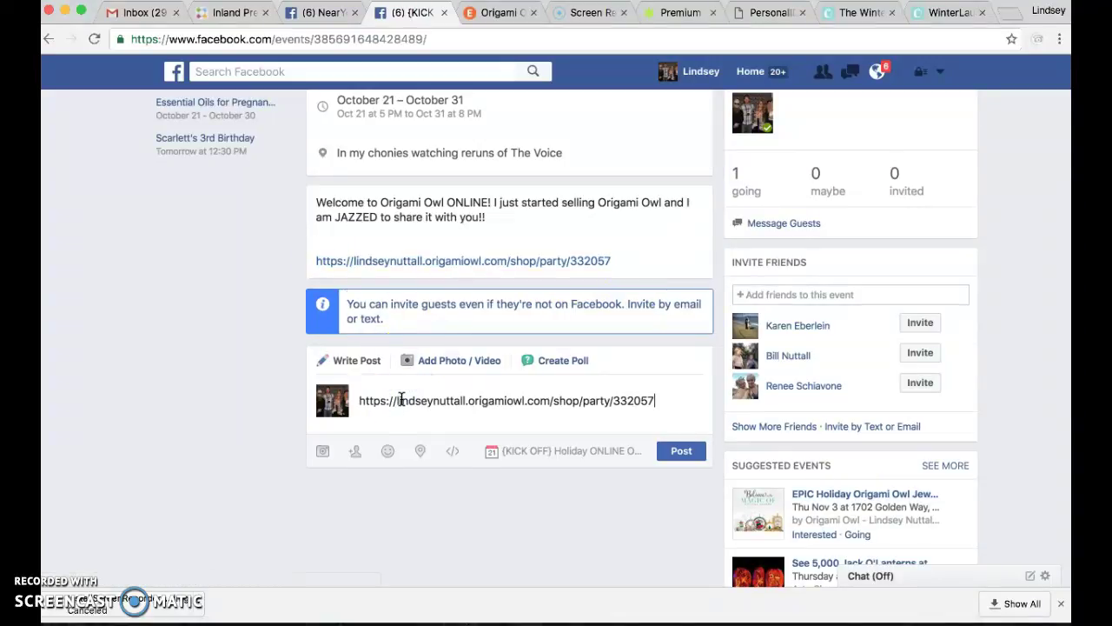
pyautogui.click(678, 451)
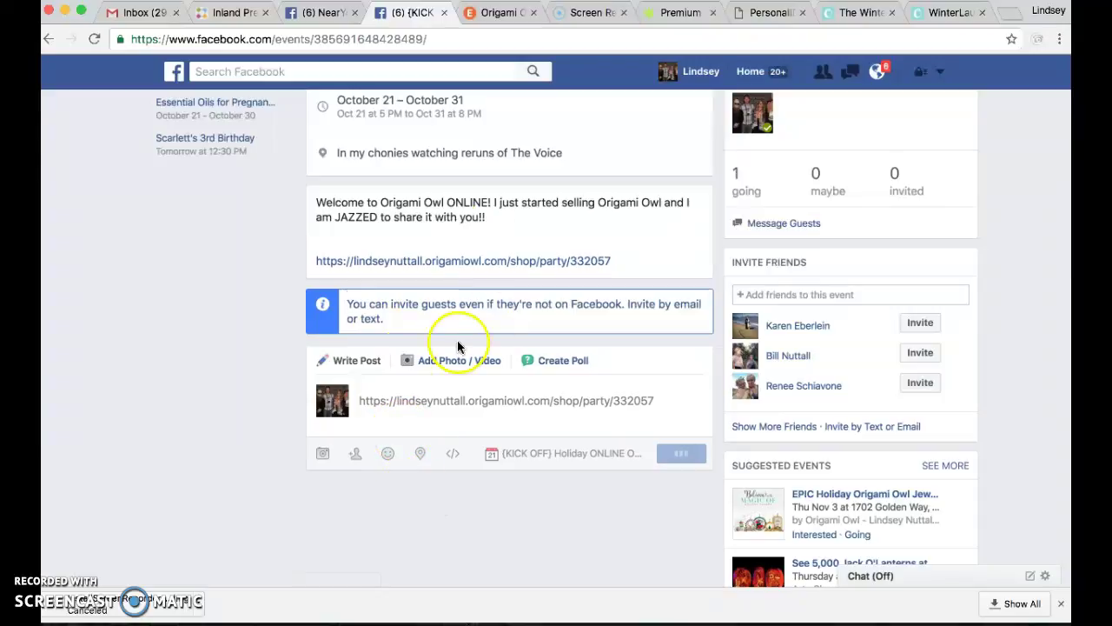
# Review the event page, including the published shop link post, the event details and the guest summary
pyautogui.scroll(-2, 537, 454)
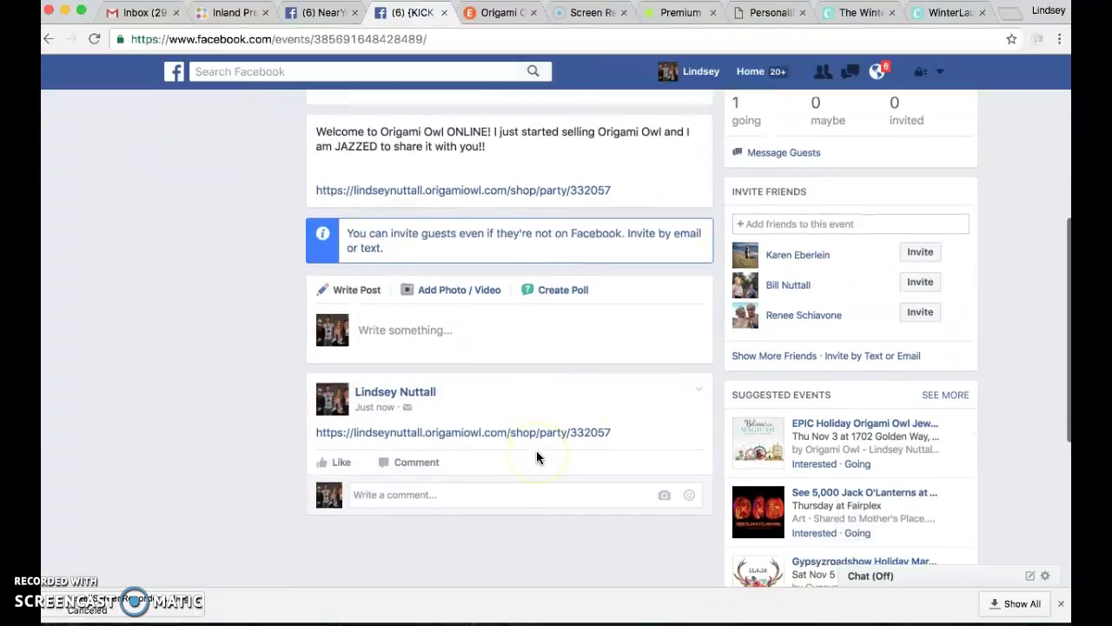
pyautogui.scroll(3, 536, 458)
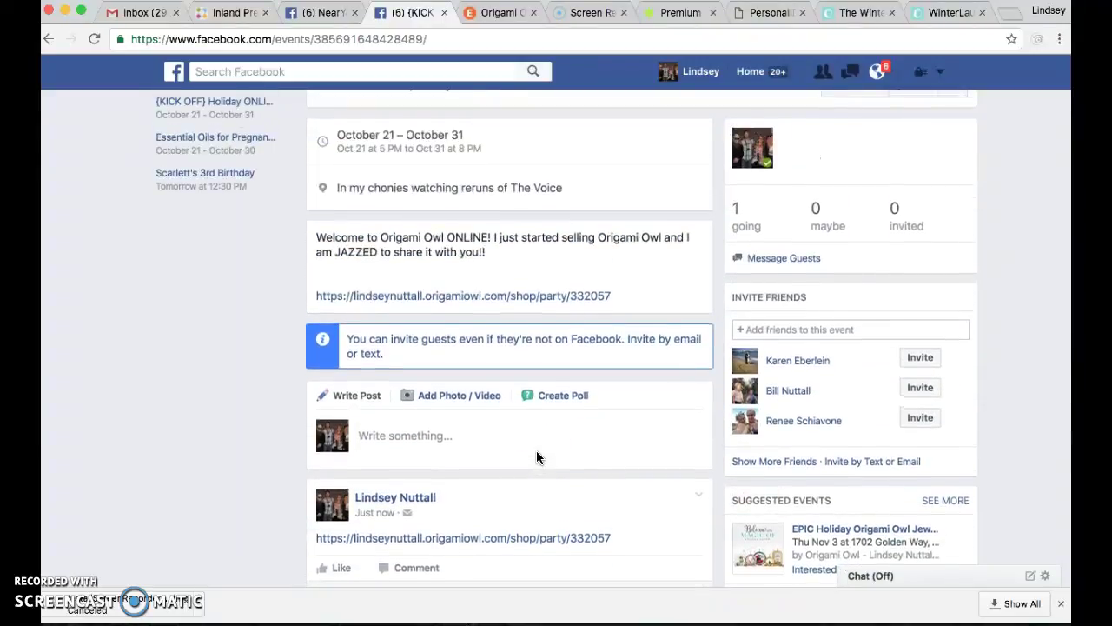
pyautogui.scroll(7, 536, 456)
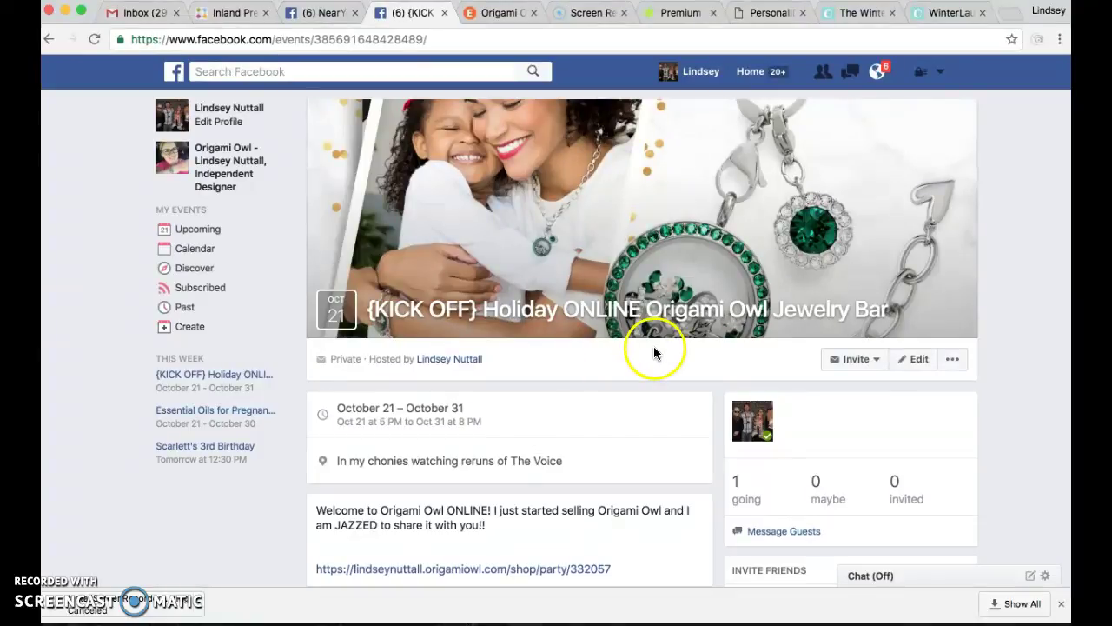
pyautogui.moveTo(972, 623)
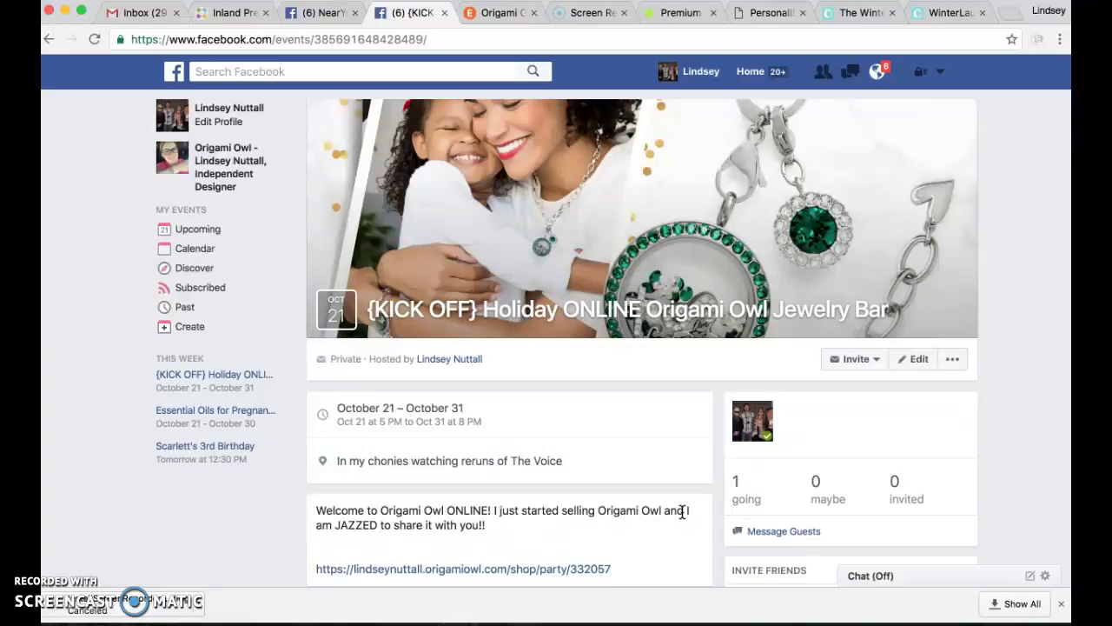
pyautogui.scroll(-5, 712, 377)
pyautogui.scroll(3, 709, 383)
pyautogui.scroll(2, 709, 383)
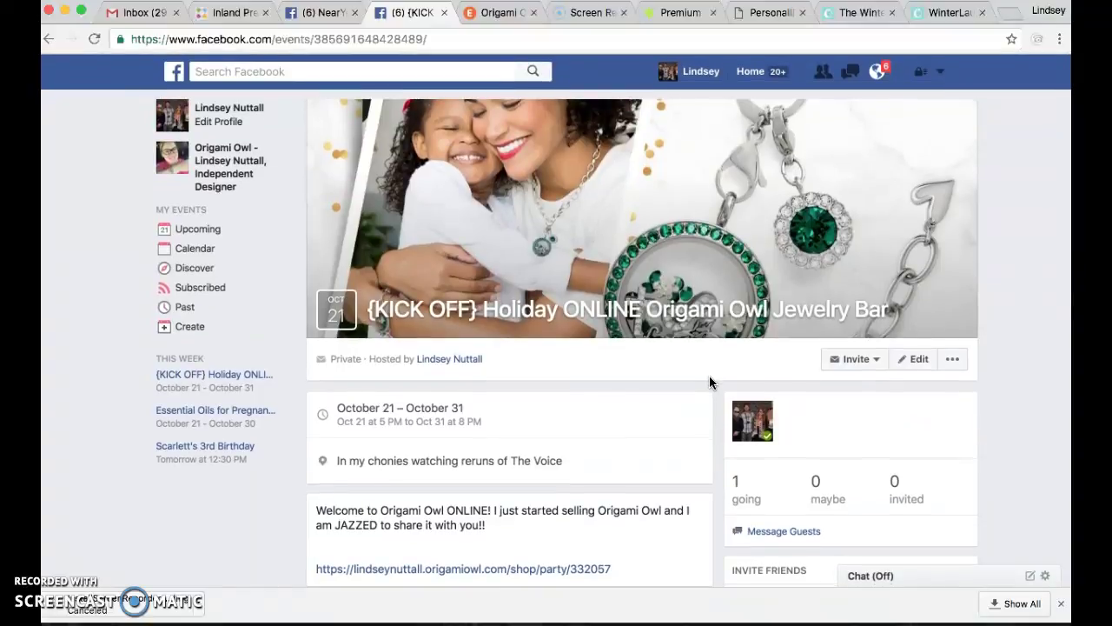
pyautogui.scroll(-3, 709, 382)
pyautogui.click(751, 400)
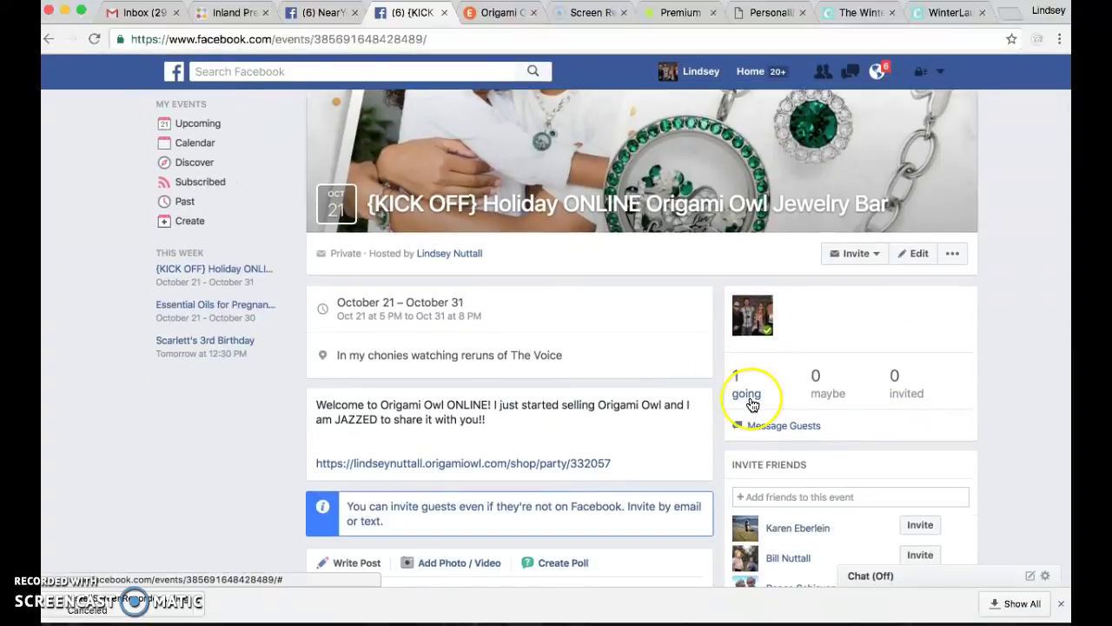
pyautogui.scroll(-3, 752, 405)
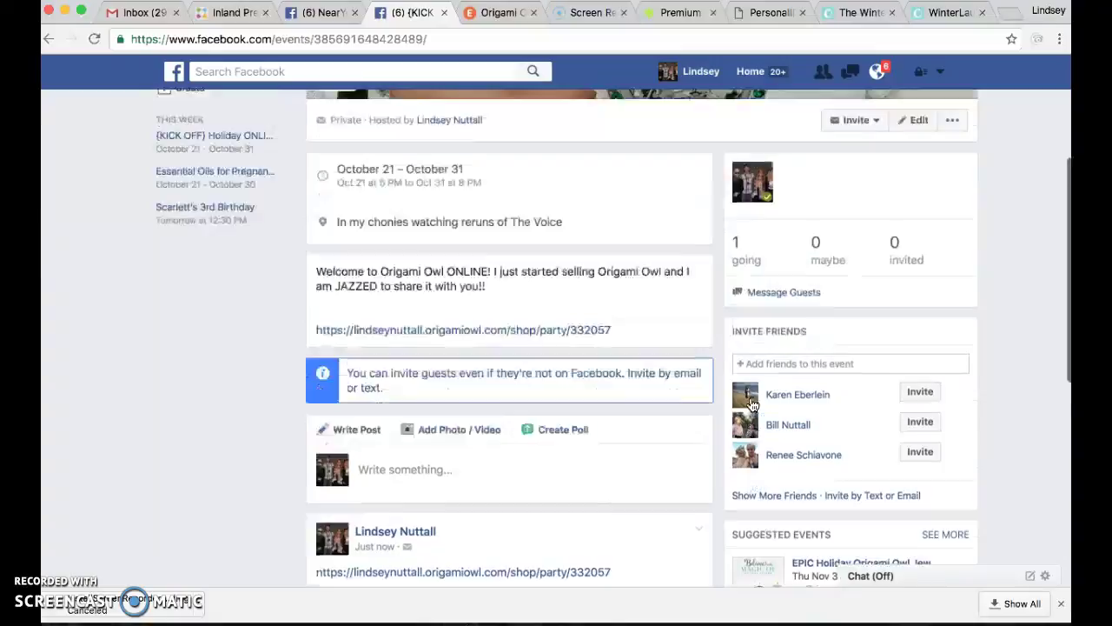
# Try to add a friend as co-host in the event's edit form
pyautogui.scroll(5, 753, 405)
pyautogui.click(921, 361)
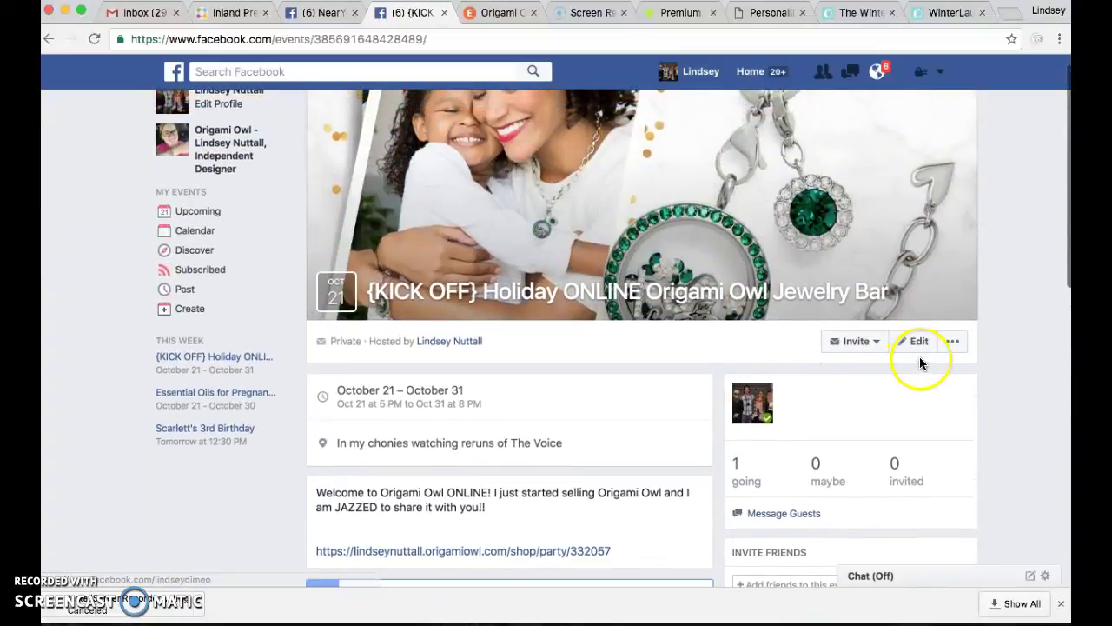
pyautogui.click(918, 342)
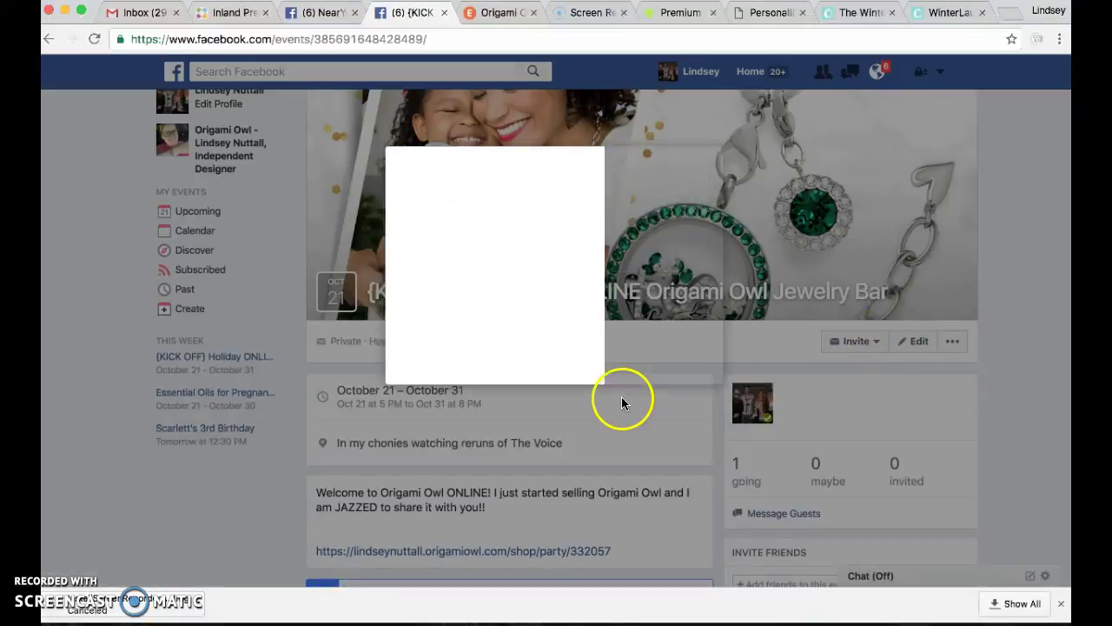
pyautogui.scroll(-3, 577, 340)
pyautogui.click(522, 377)
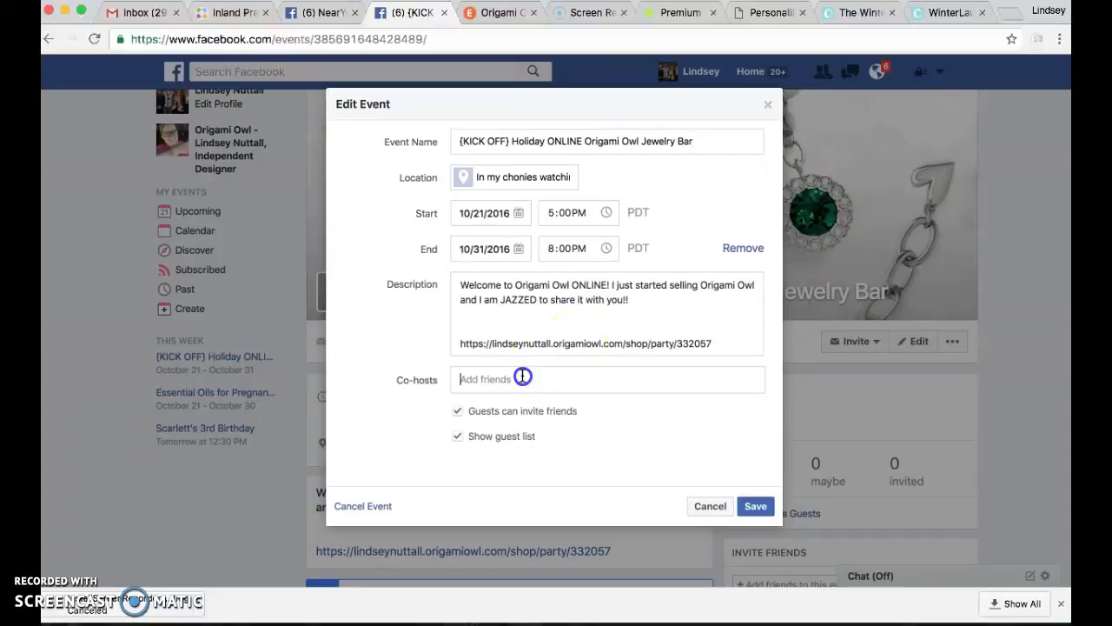
pyautogui.write('Dawn')
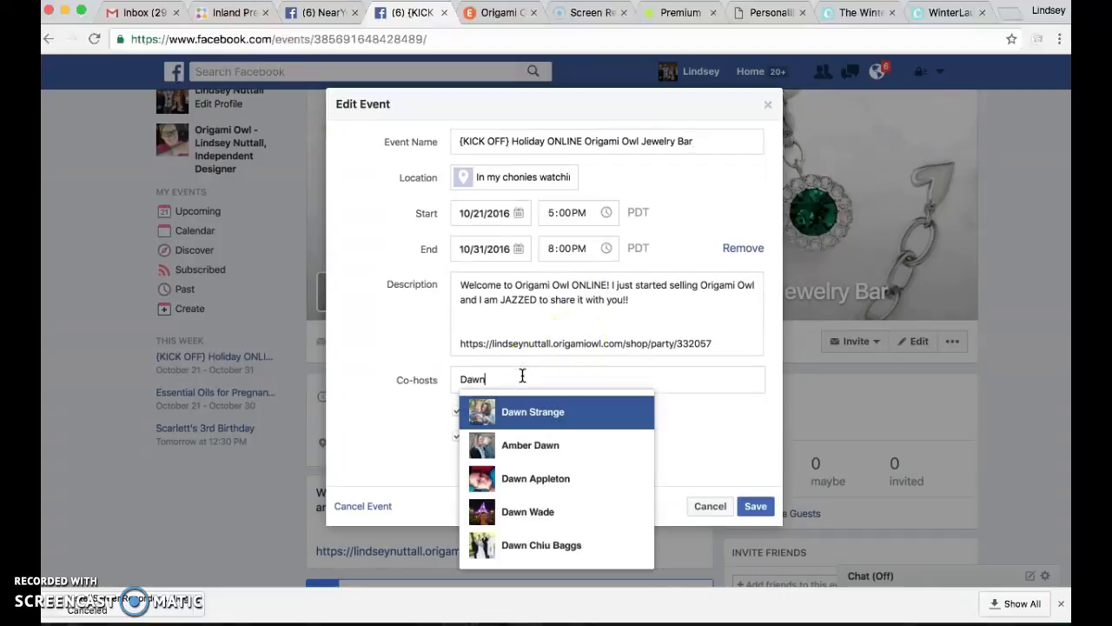
pyautogui.press('Return')
pyautogui.click(755, 512)
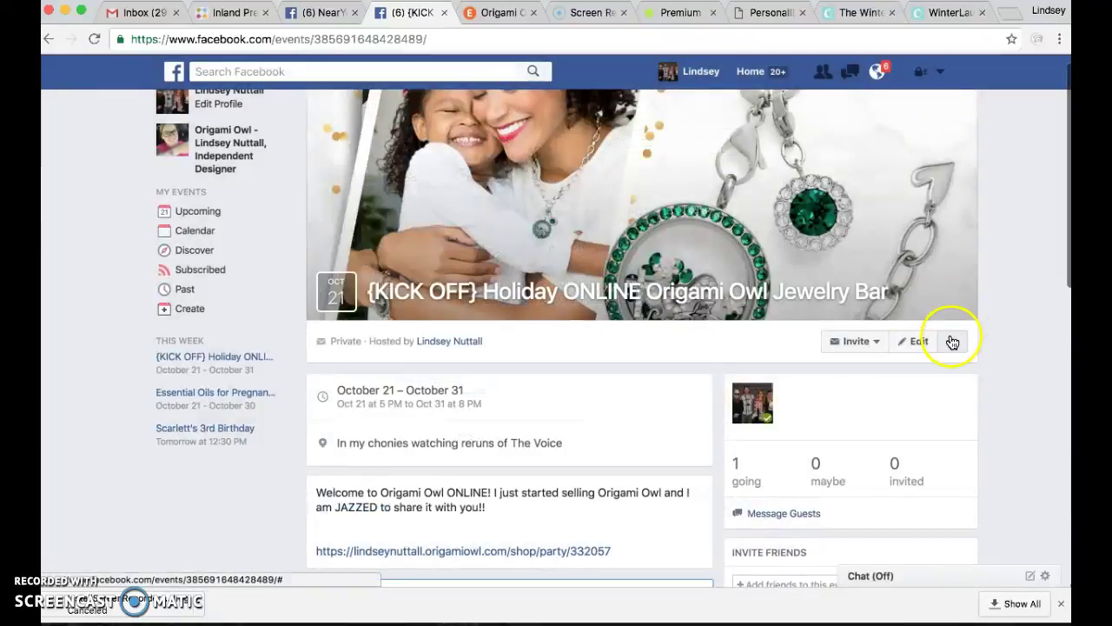
# Check the event's duplicate and export options and its invitation options without choosing any
pyautogui.click(952, 342)
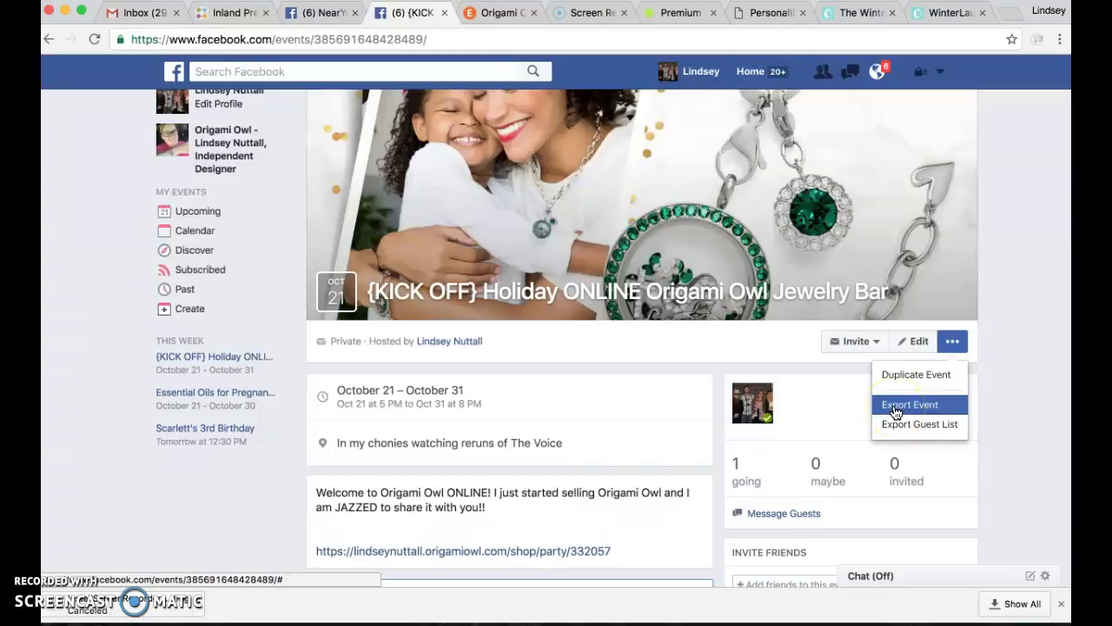
pyautogui.click(1019, 338)
pyautogui.click(860, 341)
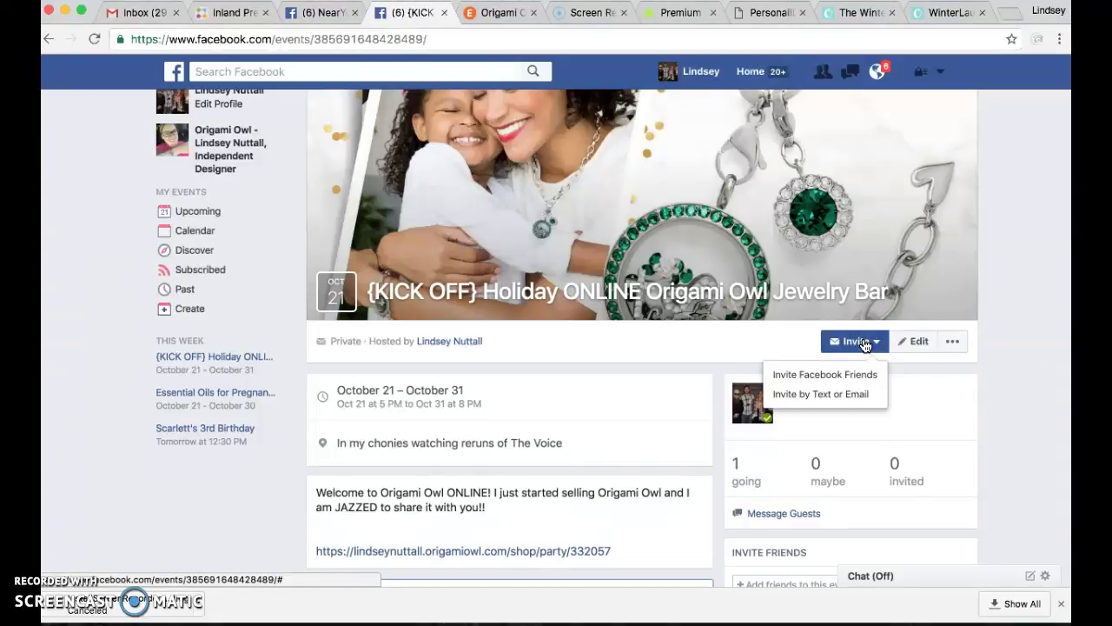
pyautogui.click(1028, 362)
pyautogui.scroll(-3, 1027, 362)
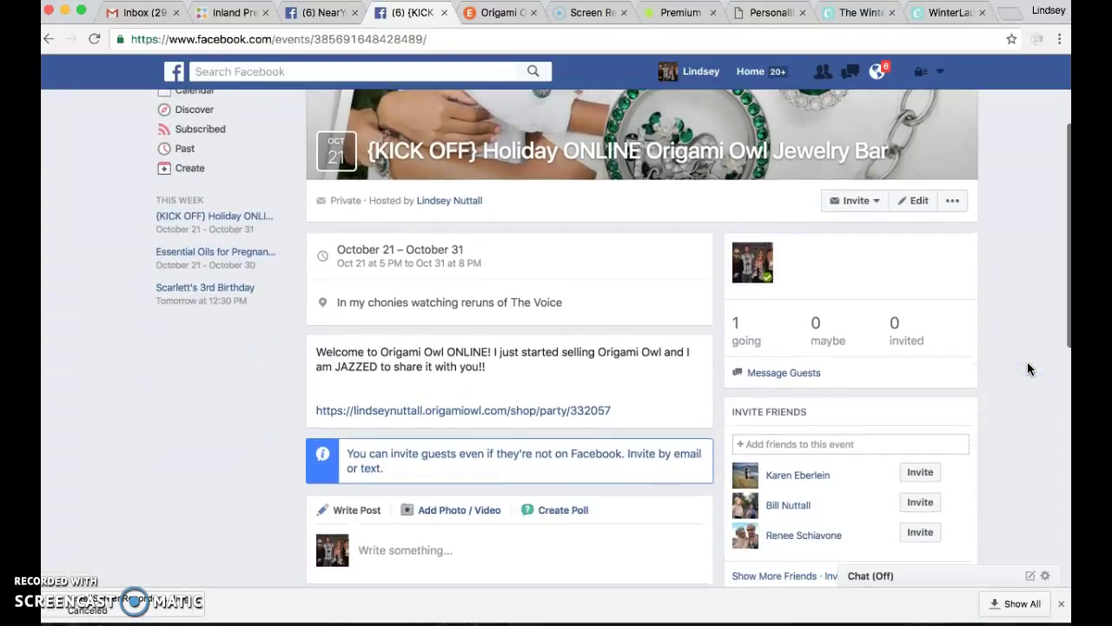
pyautogui.scroll(3, 1027, 361)
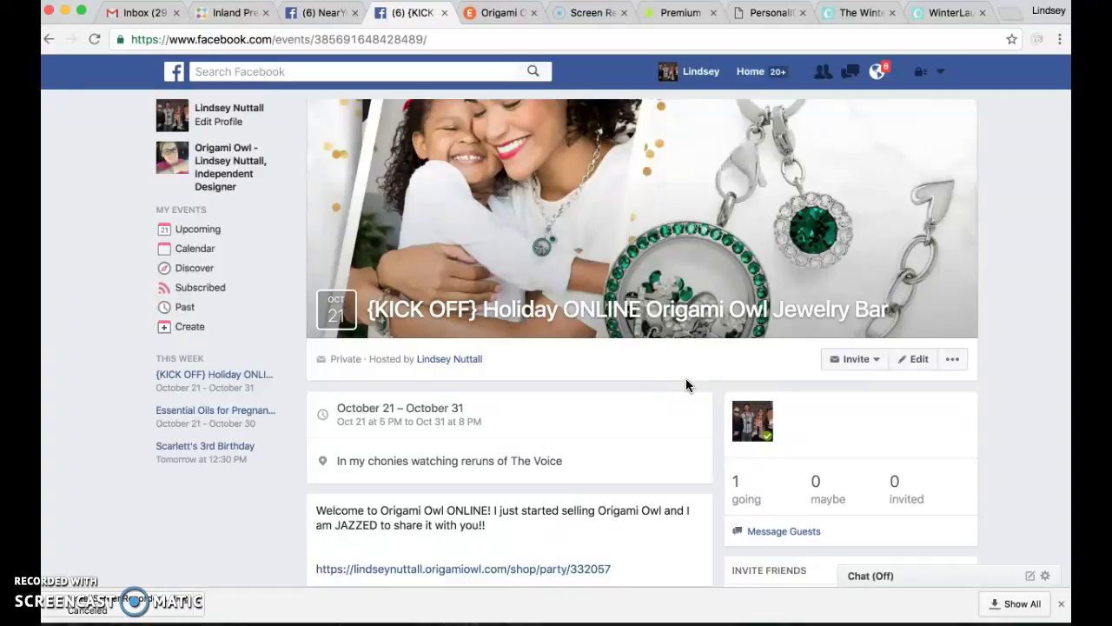
pyautogui.scroll(-5, 673, 343)
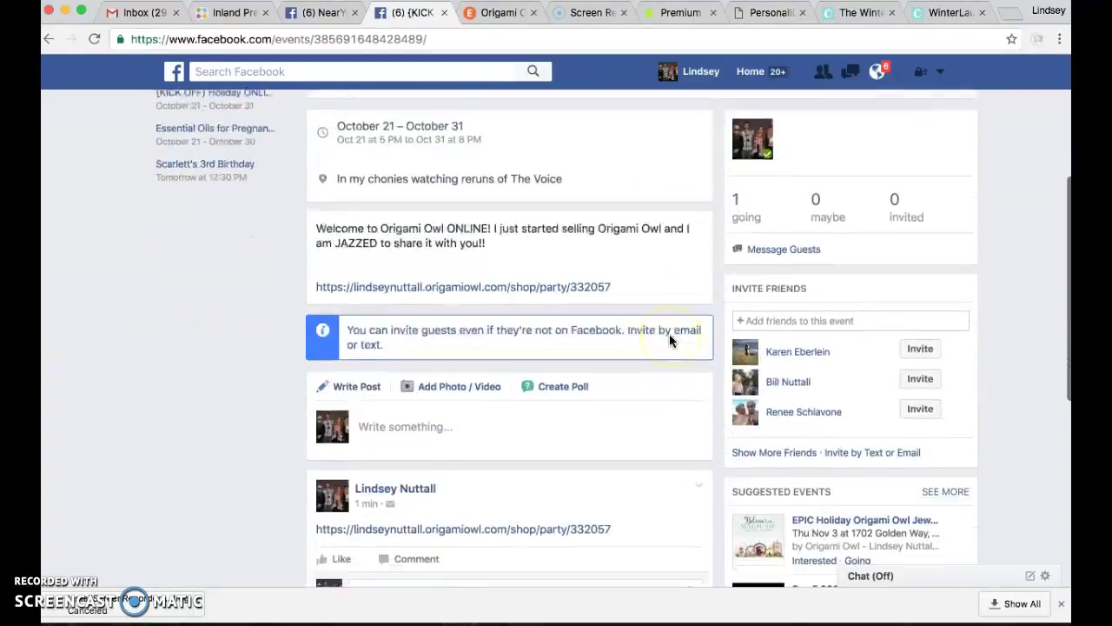
pyautogui.scroll(-5, 670, 336)
pyautogui.scroll(10, 669, 336)
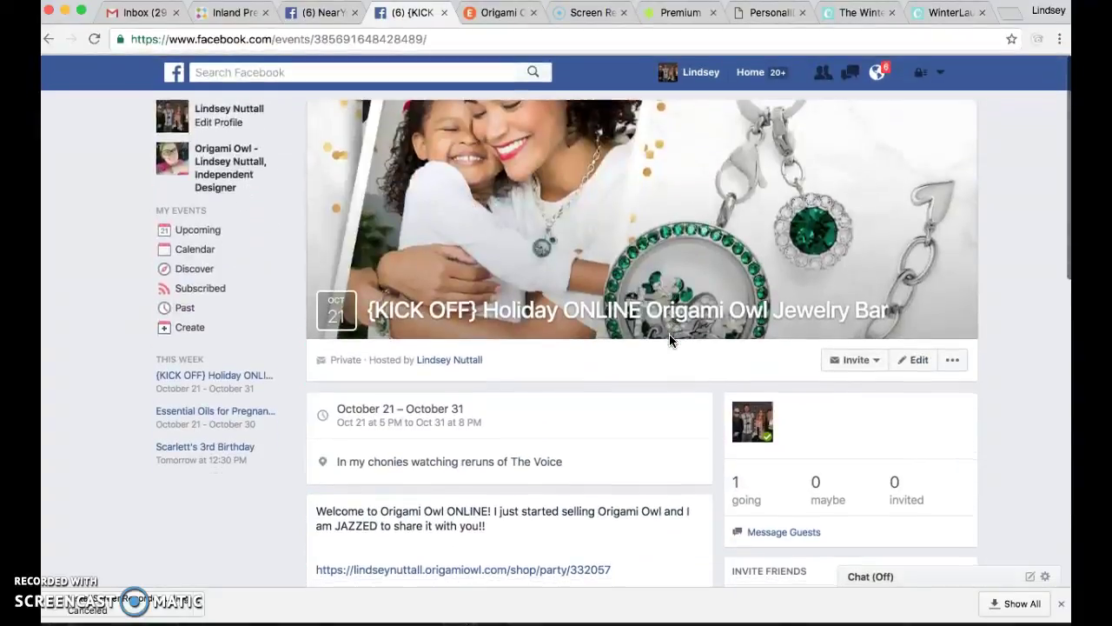